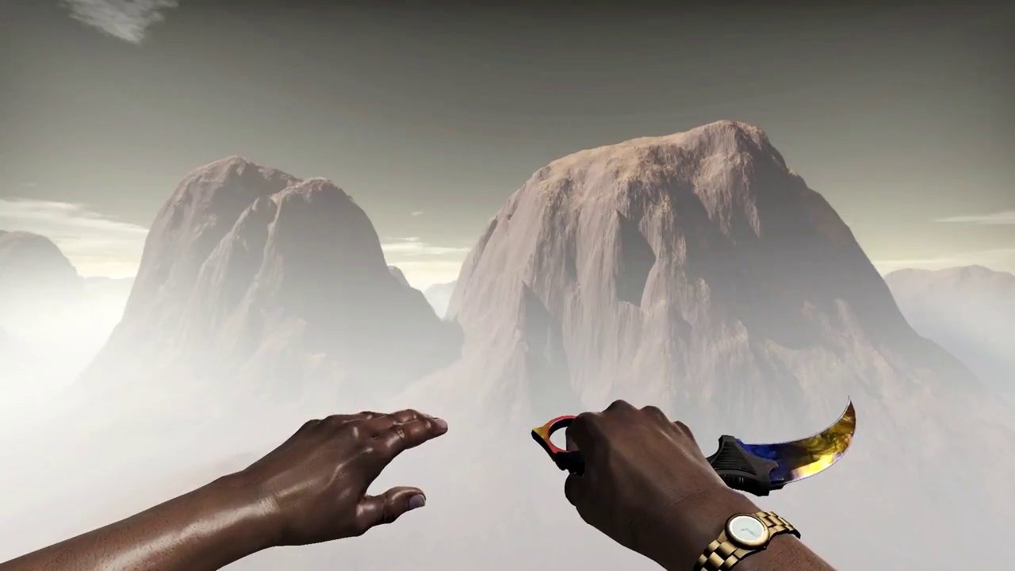
Line up a 29,493-coin bet on Shadow Daggers | Safari Mesh at 47.20% win chance.
key("1")
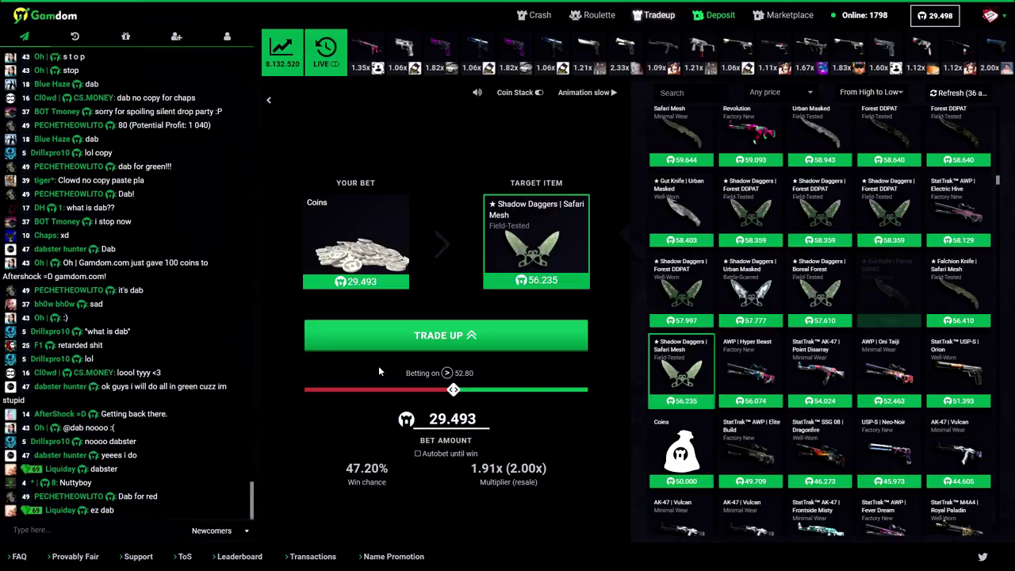
Run the 29,493-coin Safari Mesh trade-up, leaving the bet at 0 and balance 19,375.
left_click(435, 341)
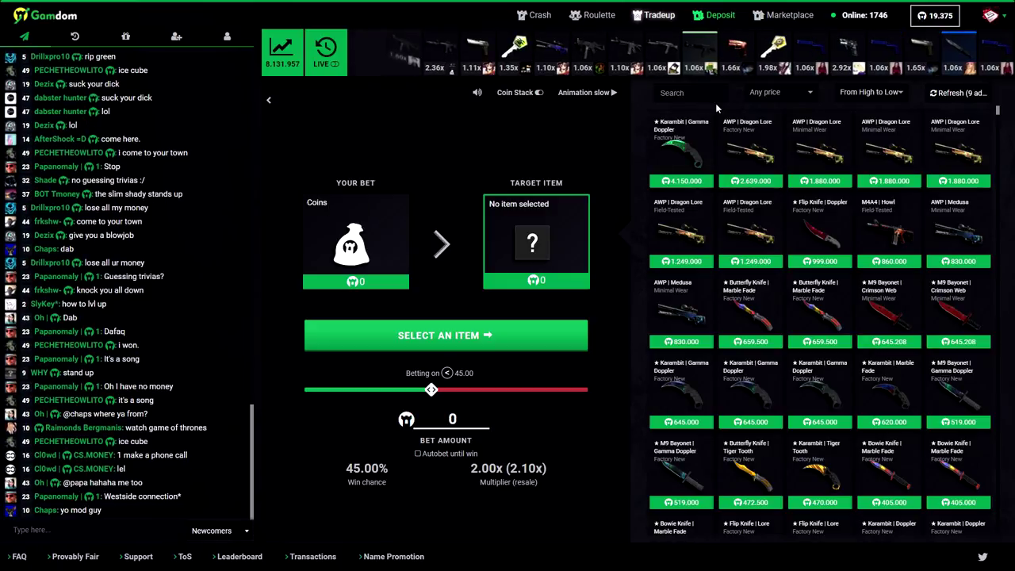
scroll(715, 119, "down", 10)
scroll(716, 134, "down", 10)
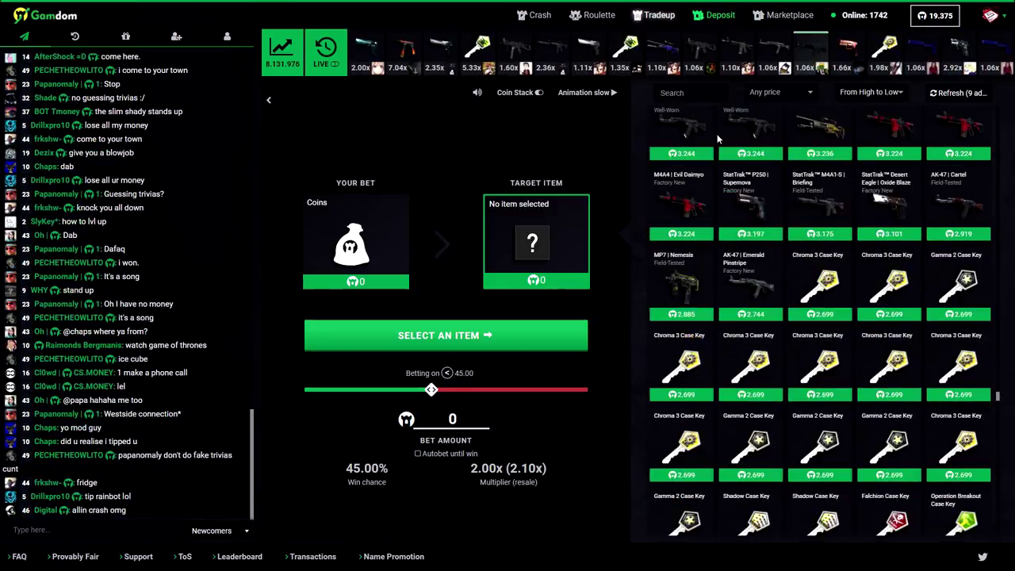
scroll(717, 134, "down", 3)
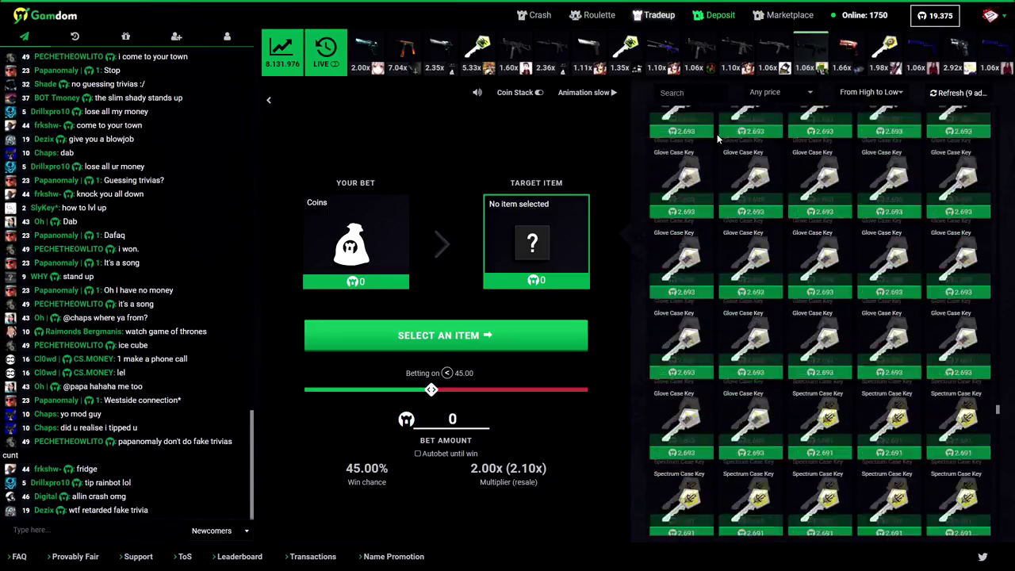
Trade up 1,250 coins for a Falchion Case Key, retrying after a loss until it wins.
left_click(680, 181)
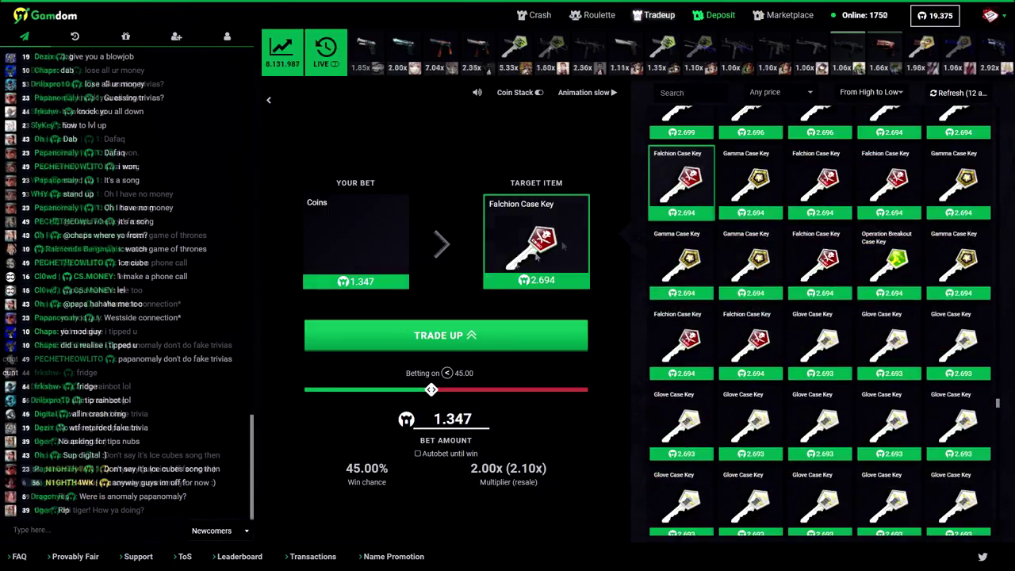
double_click(452, 419)
type("1.2")
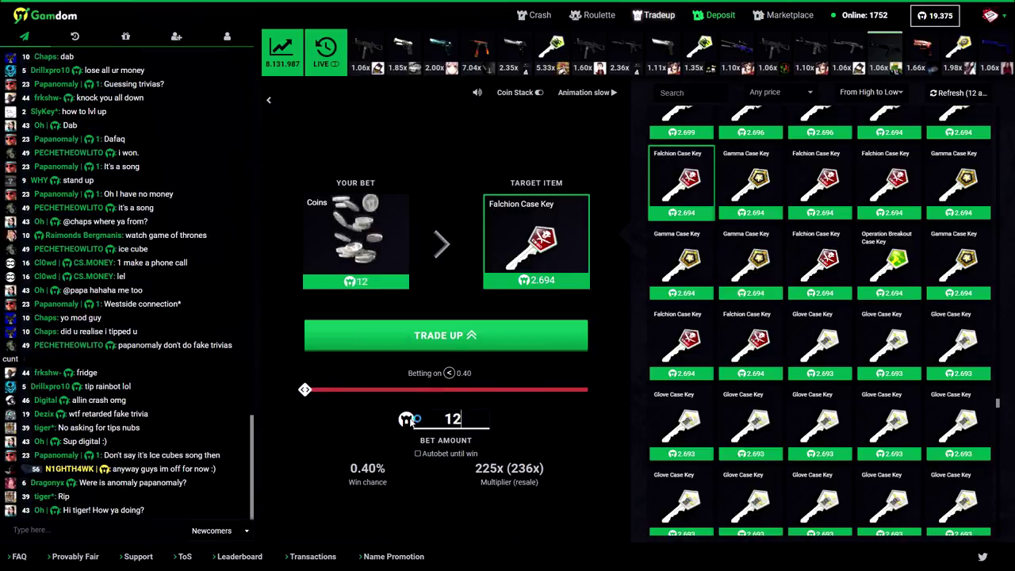
type("50")
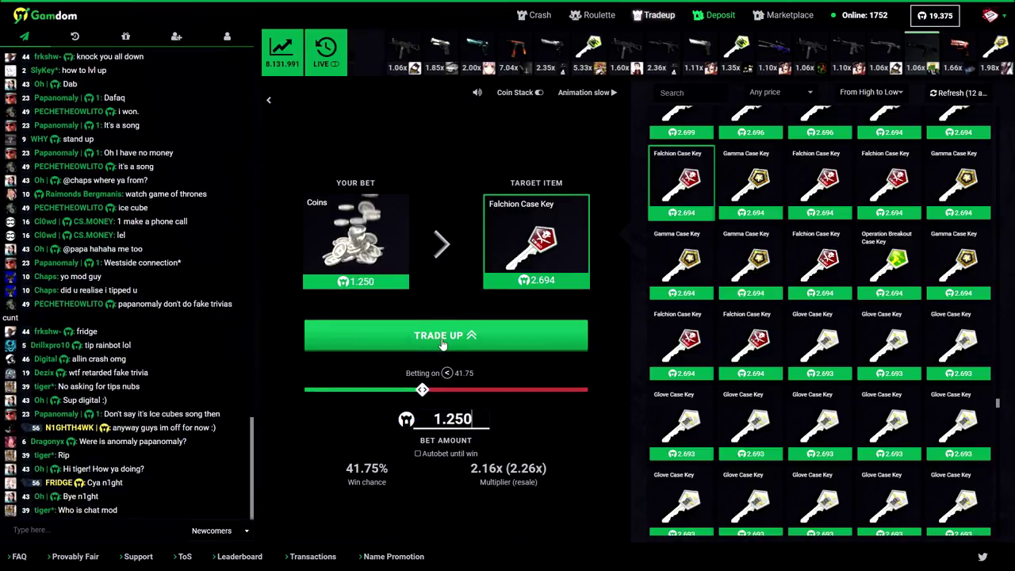
left_click(442, 336)
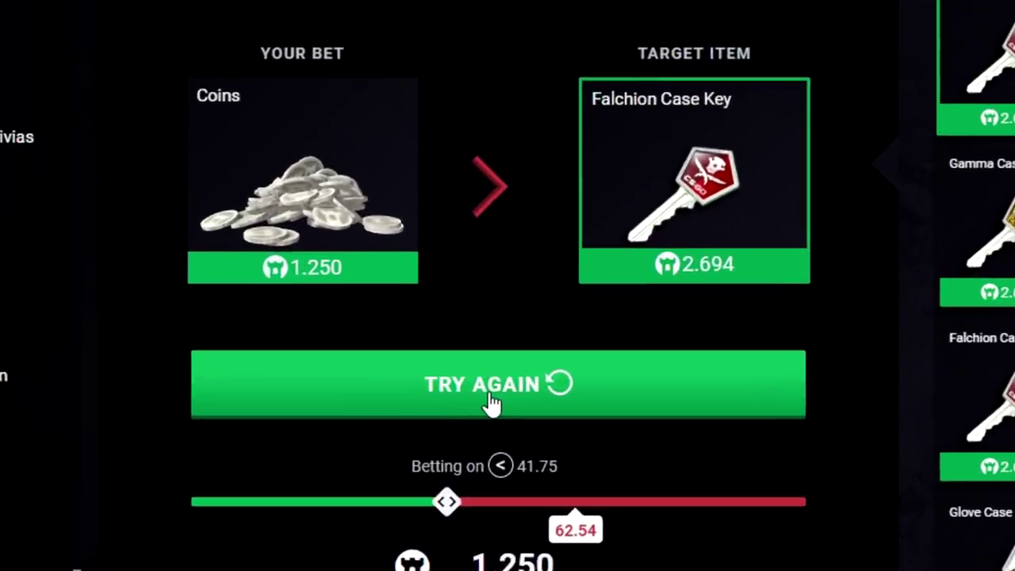
left_click(443, 343)
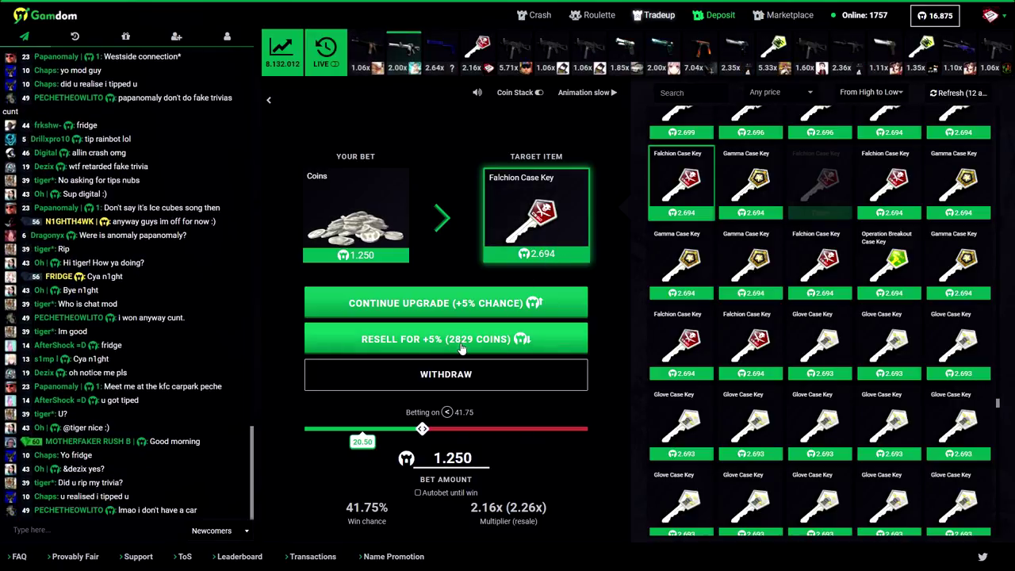
left_click(434, 304)
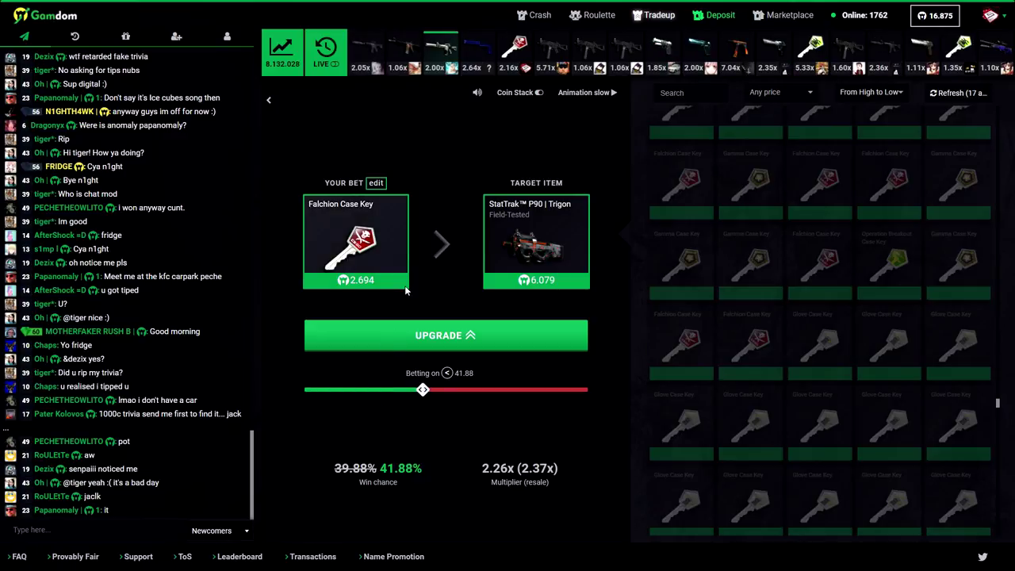
Upgrade the key into a StatTrak P90 | Trigon, then gamble it on Five-SeveN | Neon Kimono.
left_click(477, 343)
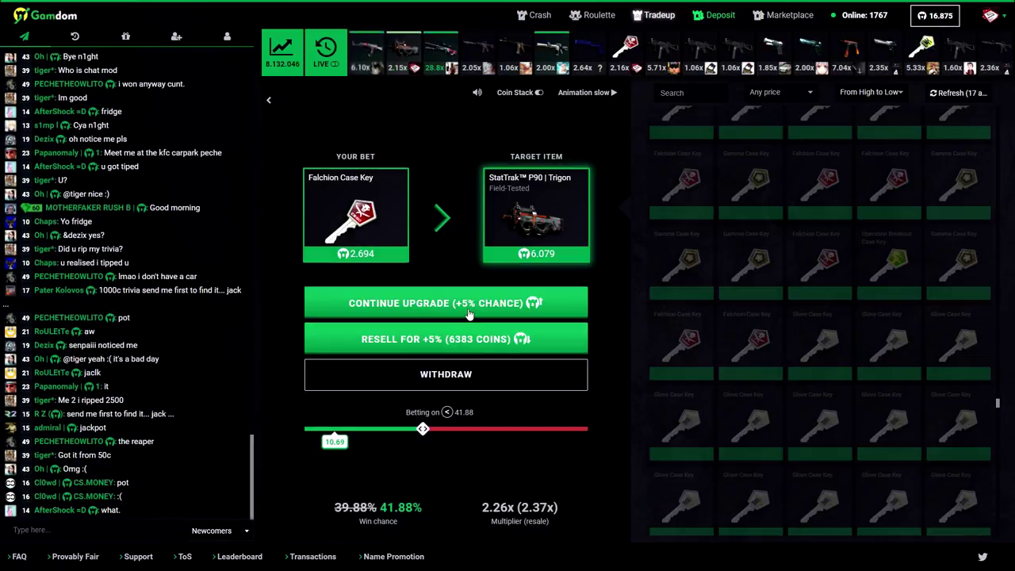
left_click(468, 314)
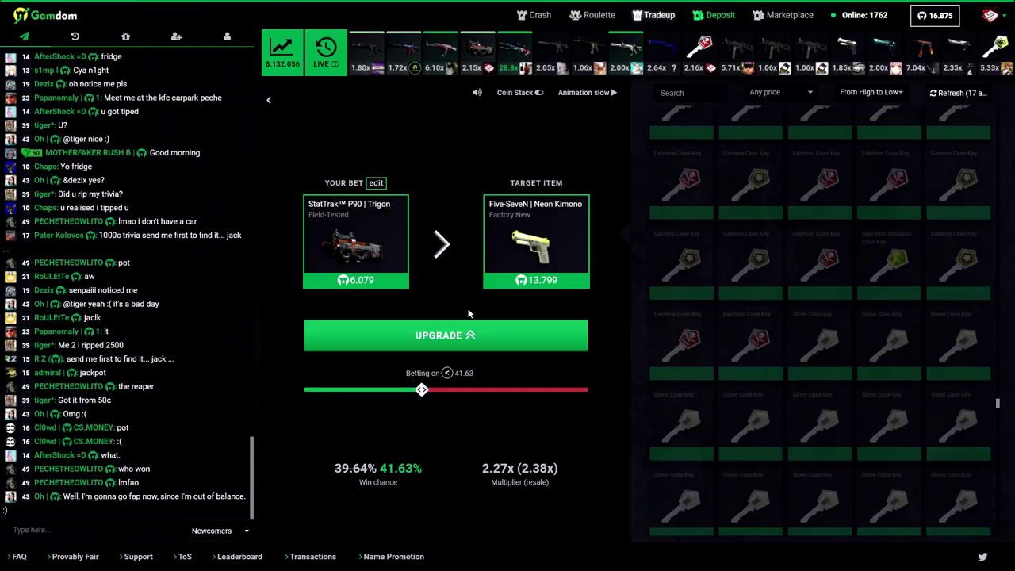
left_click(436, 336)
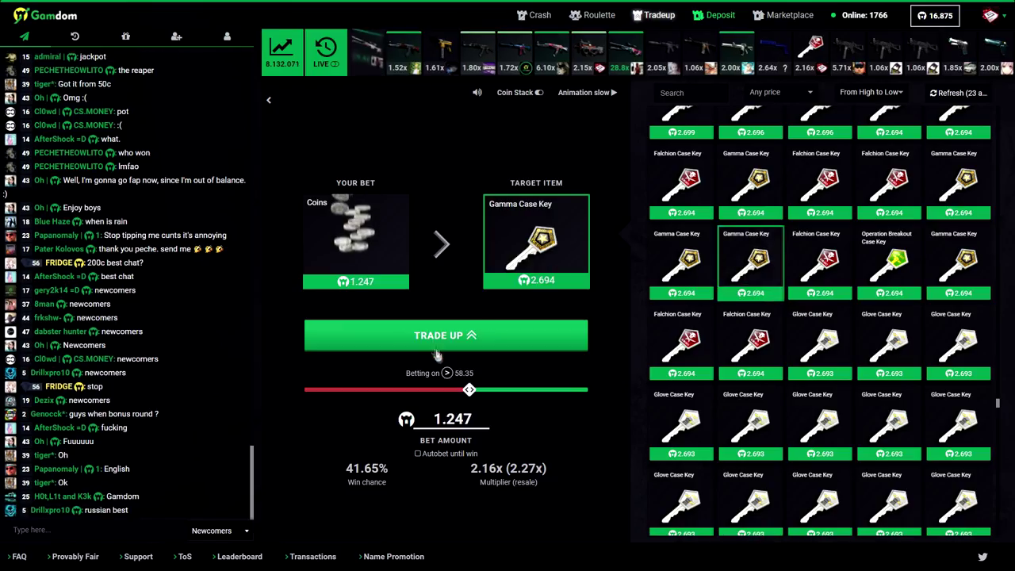
Win the Gamma Case Key after two retries and upgrade it toward Desert Eagle | Kumicho Dragon.
left_click(466, 337)
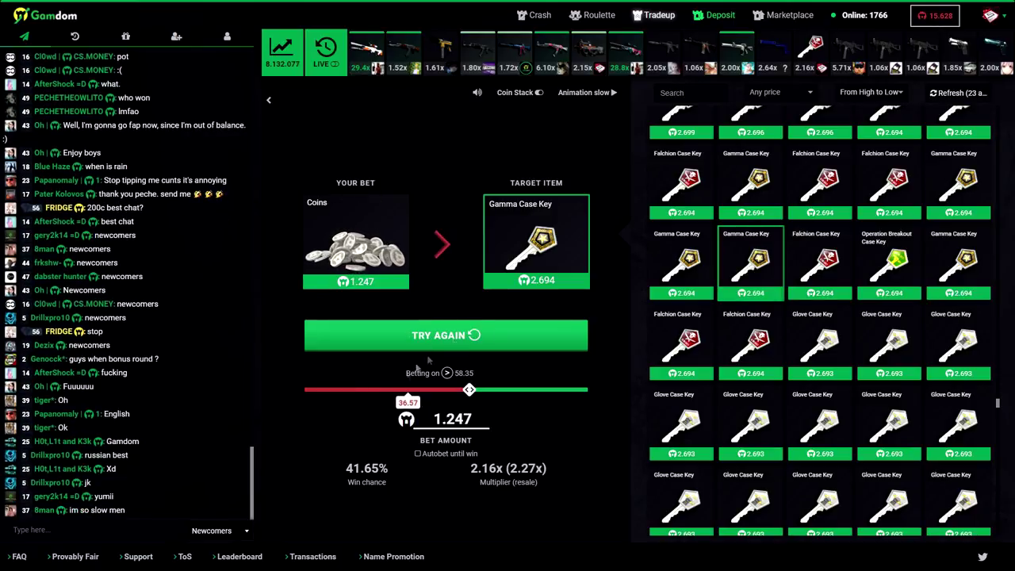
left_click(478, 335)
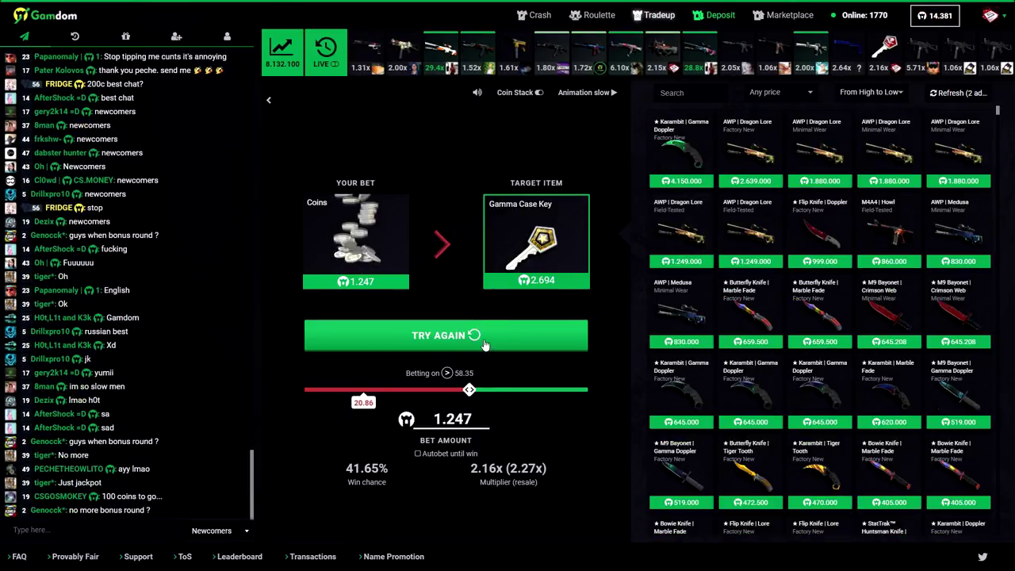
left_click(484, 344)
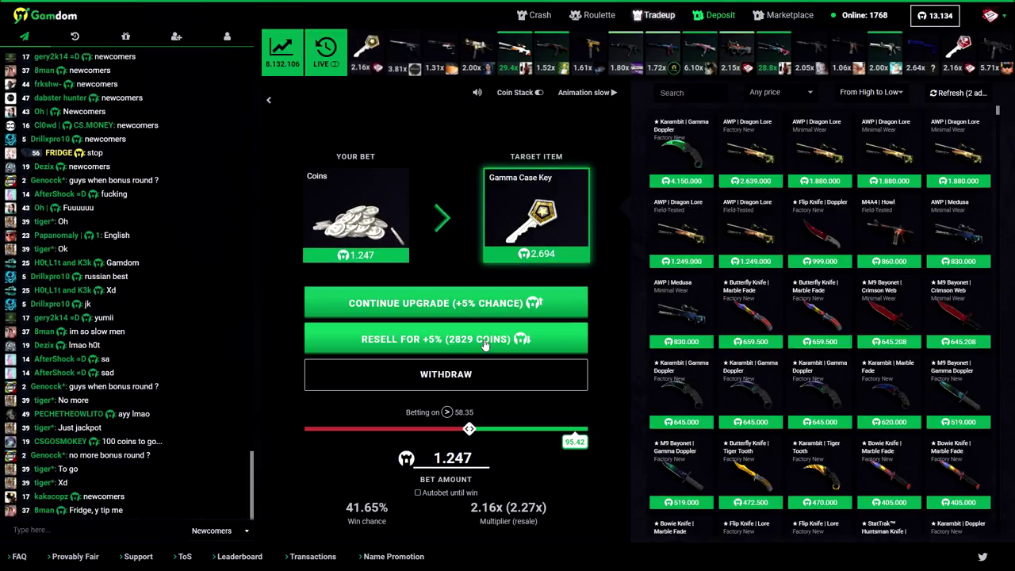
left_click(471, 303)
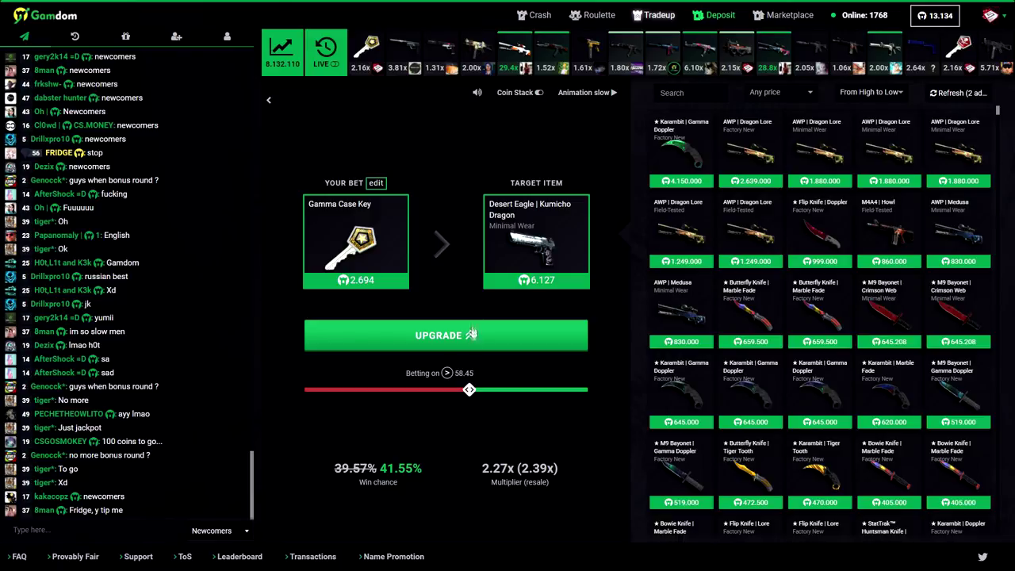
left_click(472, 337)
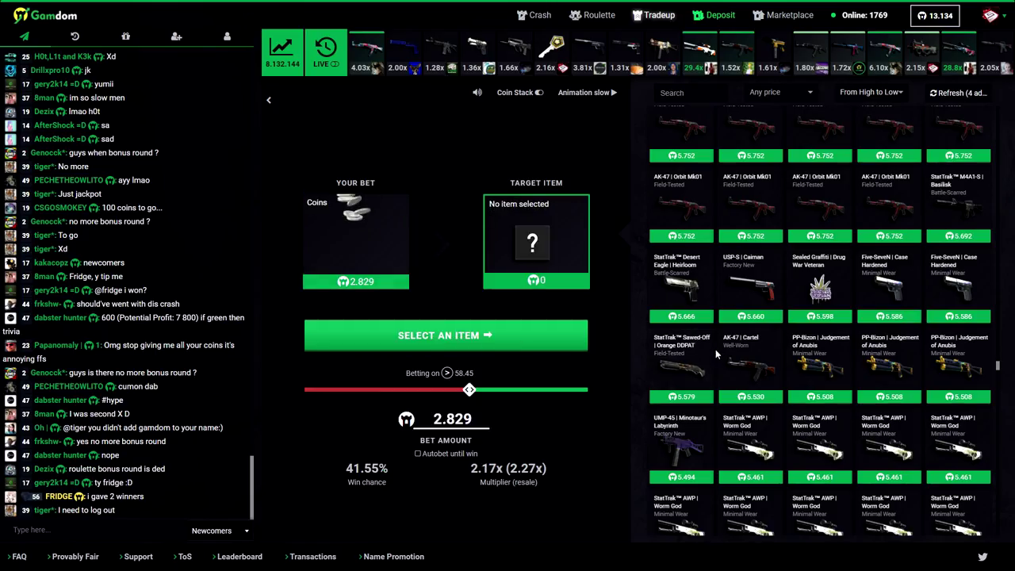
scroll(715, 354, "down", 5)
scroll(715, 355, "down", 5)
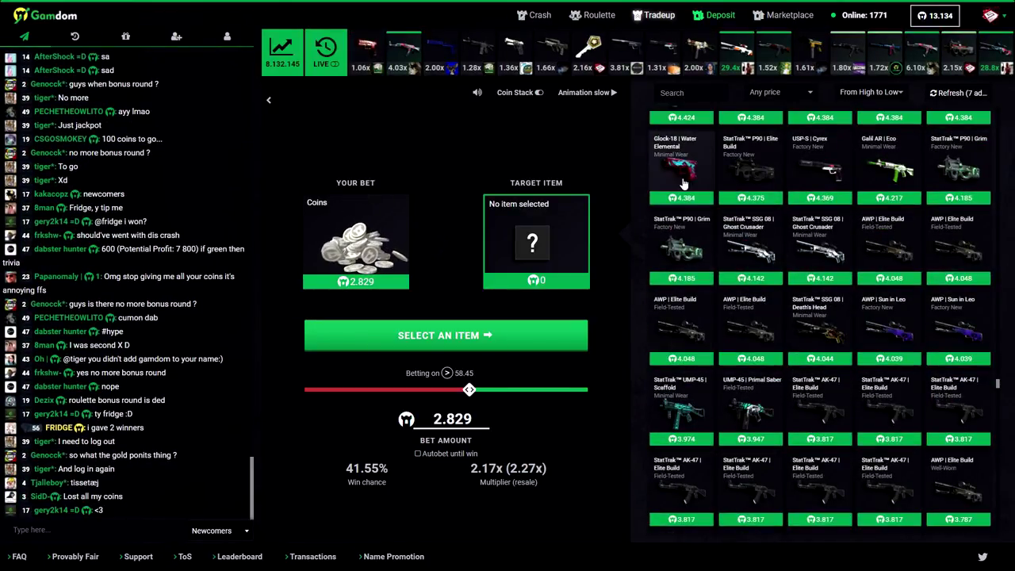
Target Glock-18 | Water Elemental with a 2,000-coin bet on the opposite roll side.
left_click(680, 167)
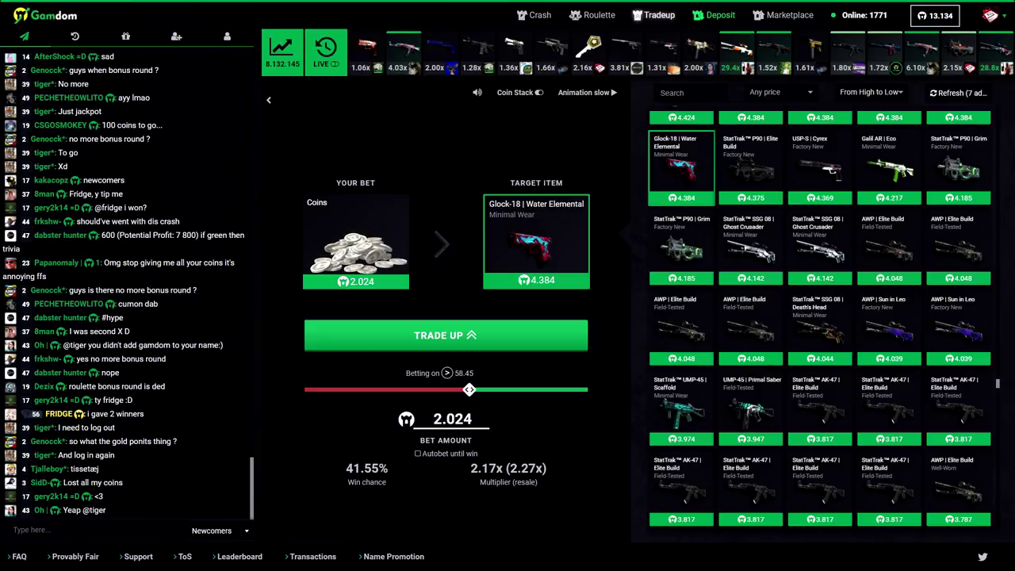
left_click_drag(474, 418, 343, 429)
type("2.00")
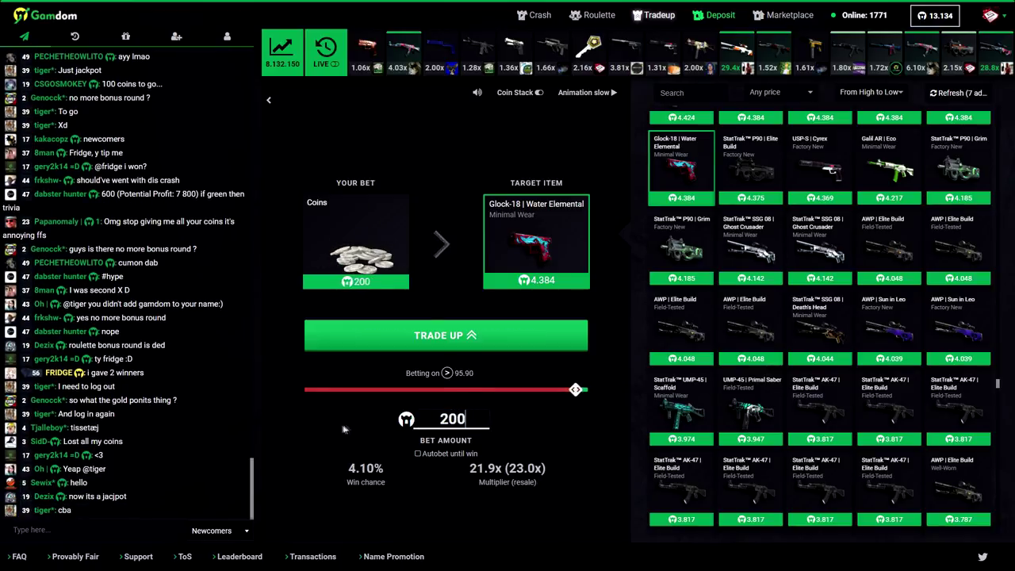
type("0")
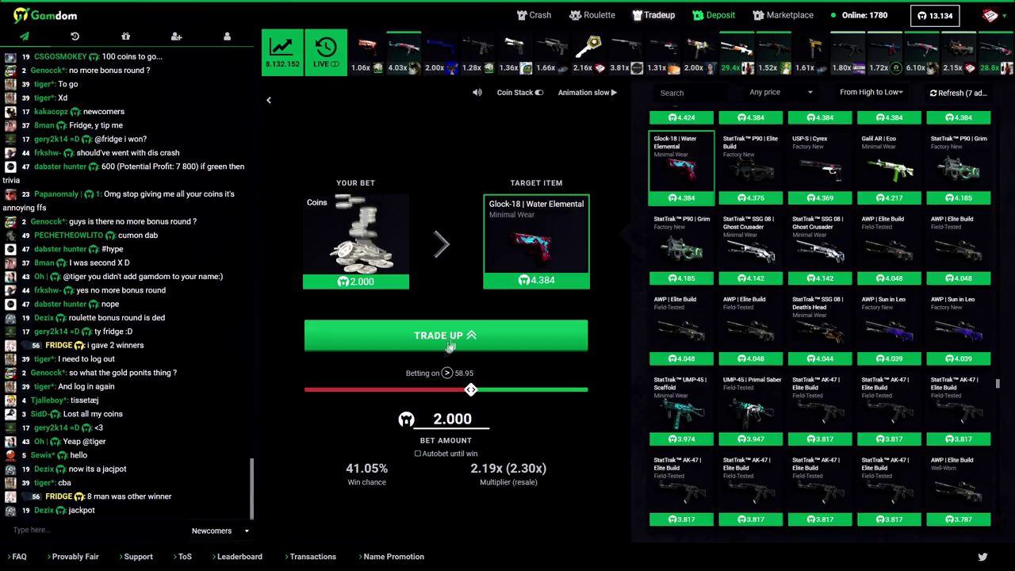
left_click(447, 373)
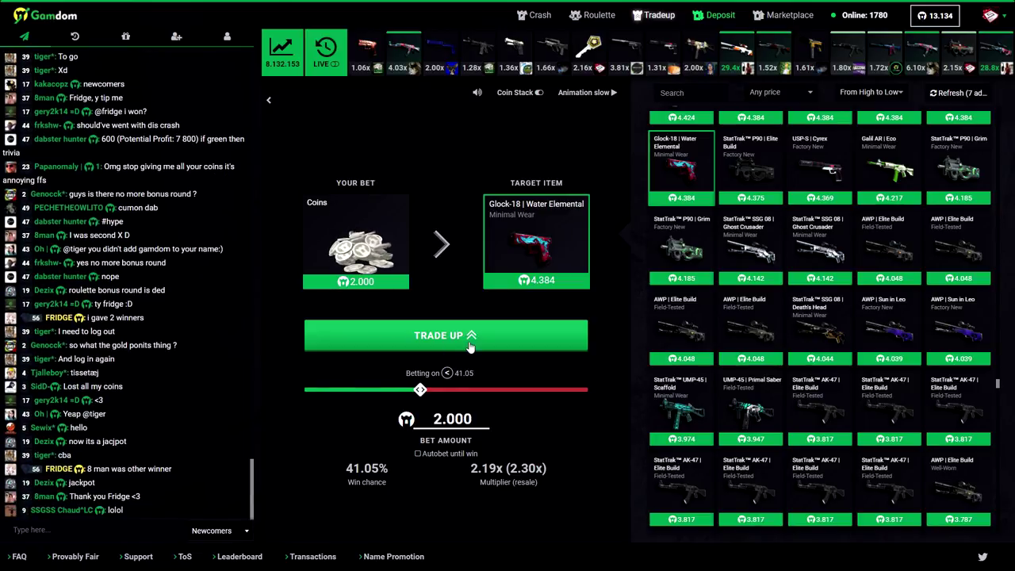
Run the Glock-18 trade-up, retrying twice until it wins.
left_click(470, 341)
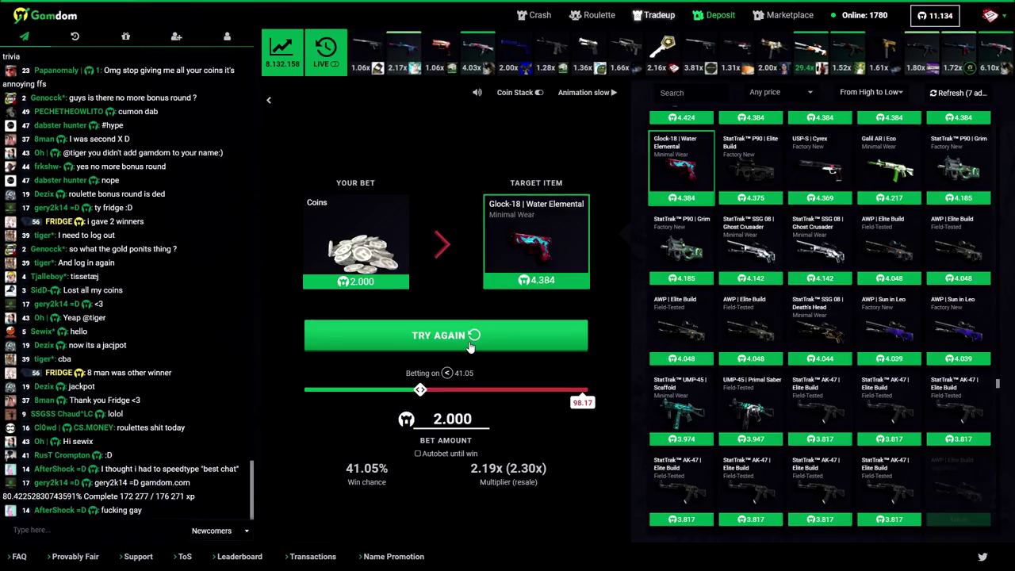
left_click(470, 346)
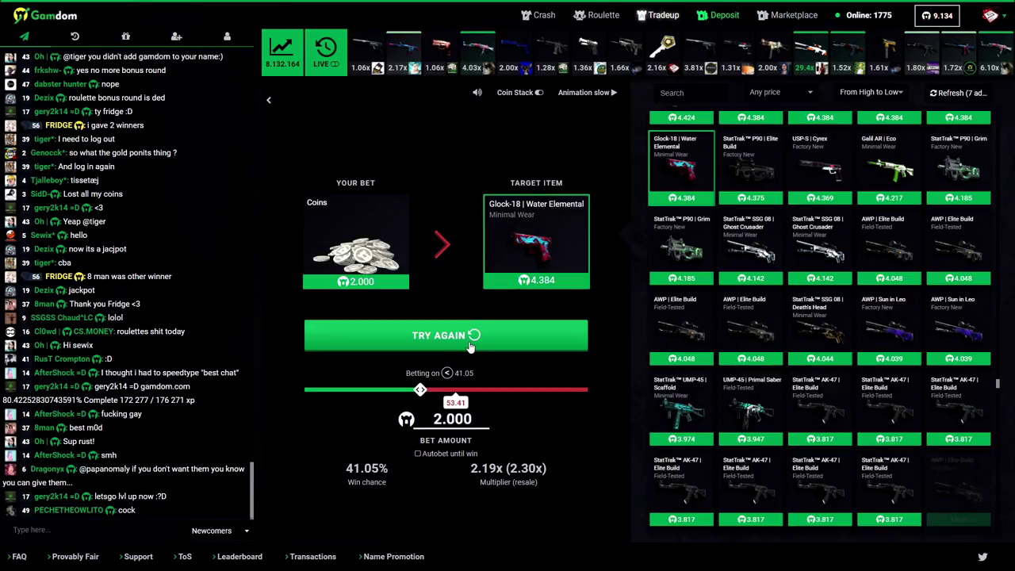
left_click(470, 346)
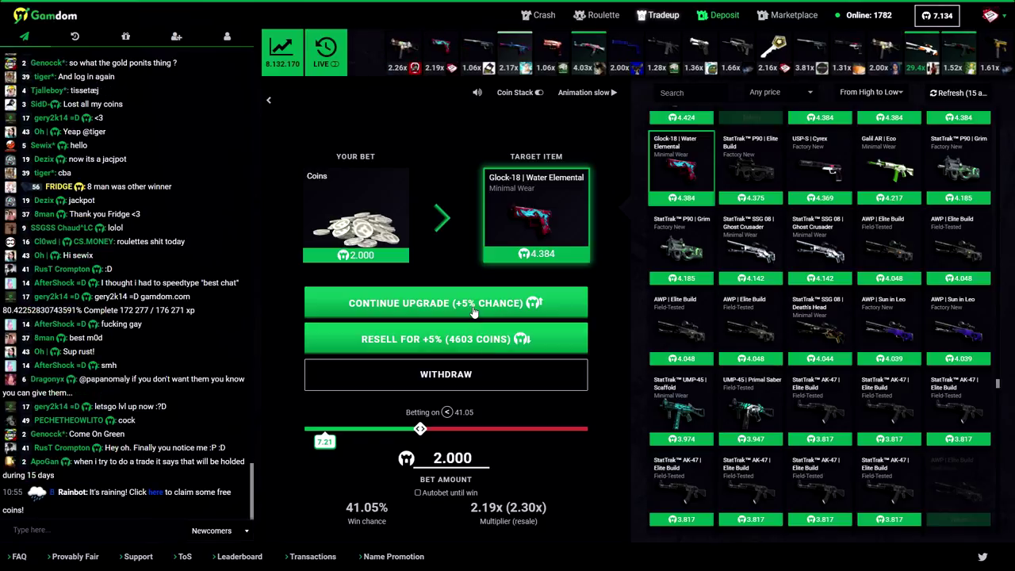
left_click(472, 309)
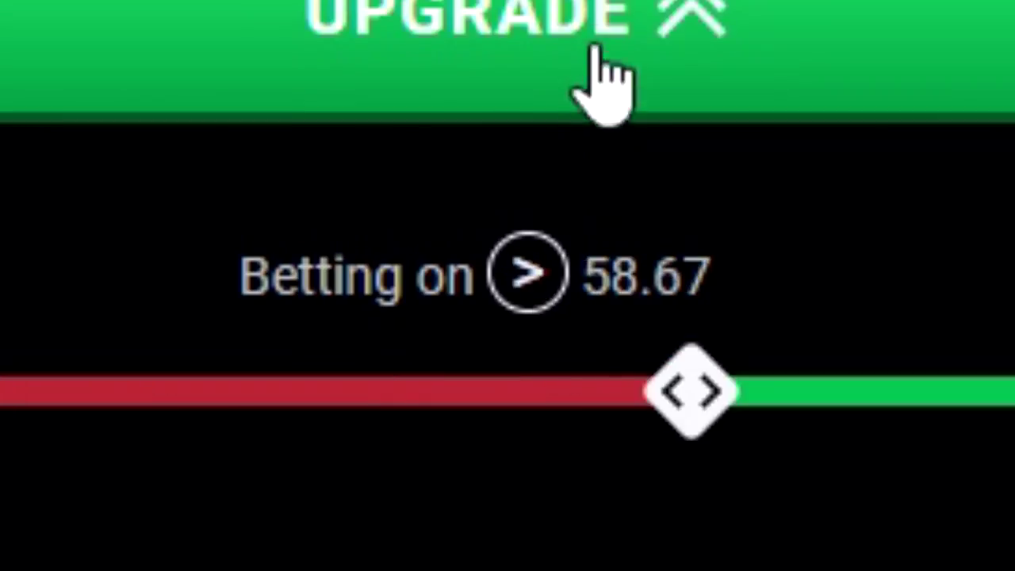
Upgrade the won Glock-18 into StatTrak Desert Eagle | Heirloom, which wins and resells for 17,657 coins.
left_click(468, 336)
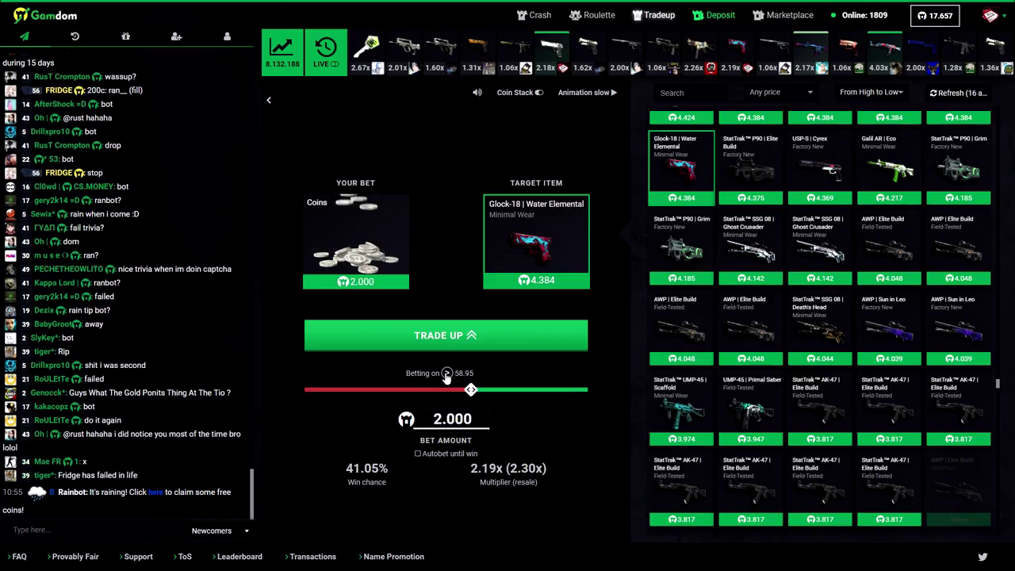
Flip the roll side and rerun the 2,000-coin Glock-18 trade-up, retrying twice until it wins.
left_click(446, 372)
left_click(448, 340)
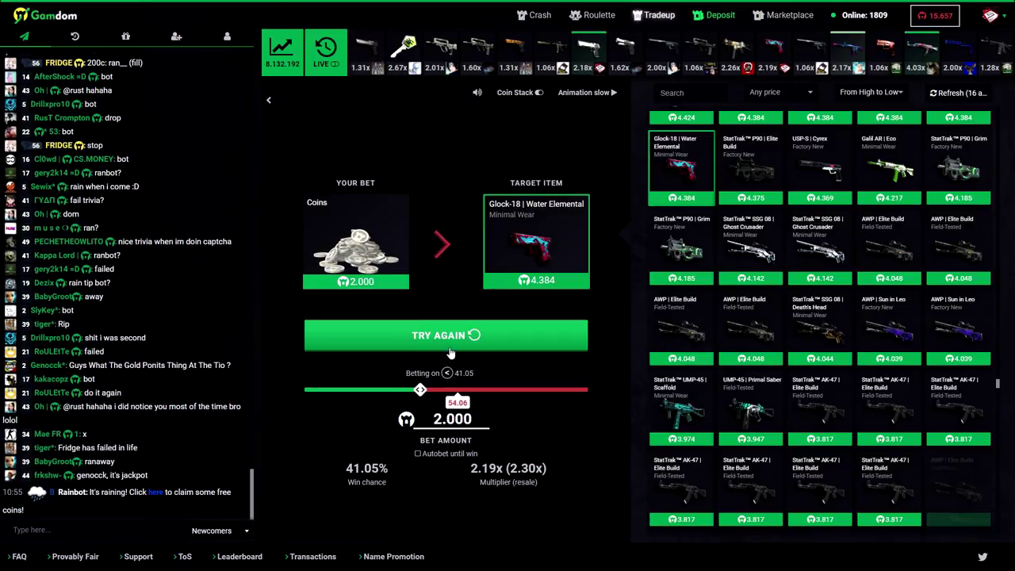
left_click(449, 353)
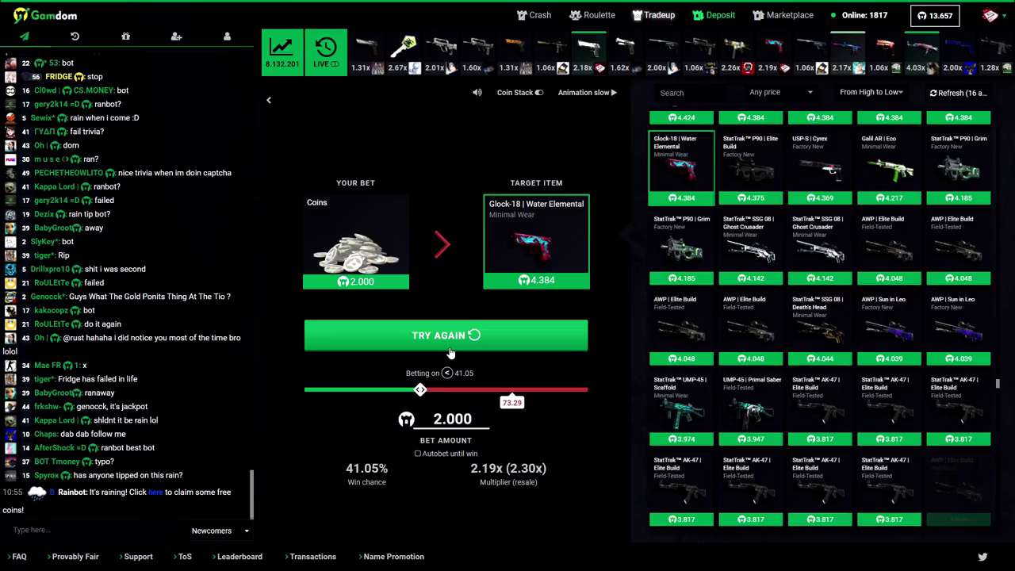
left_click(449, 352)
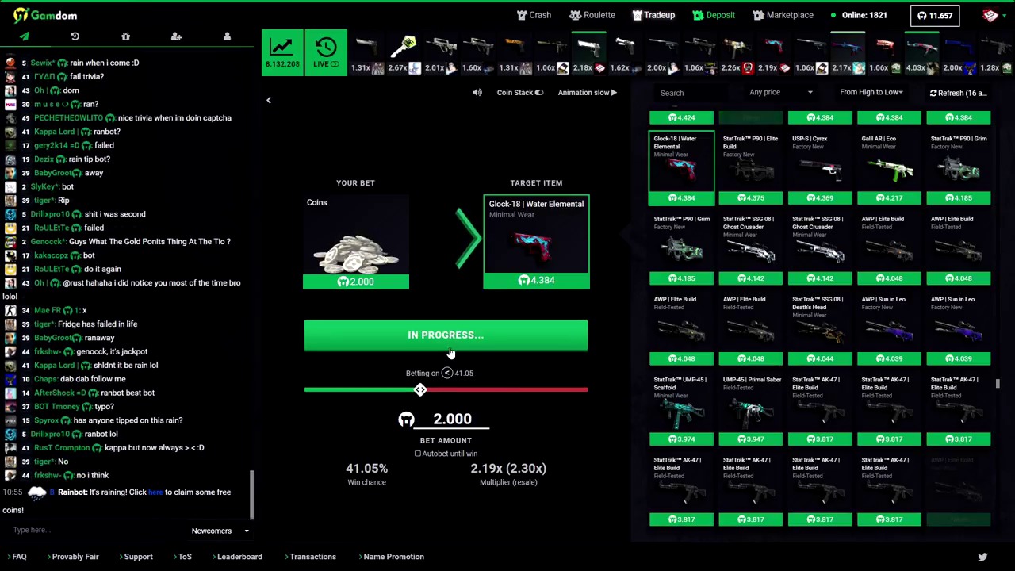
left_click(460, 310)
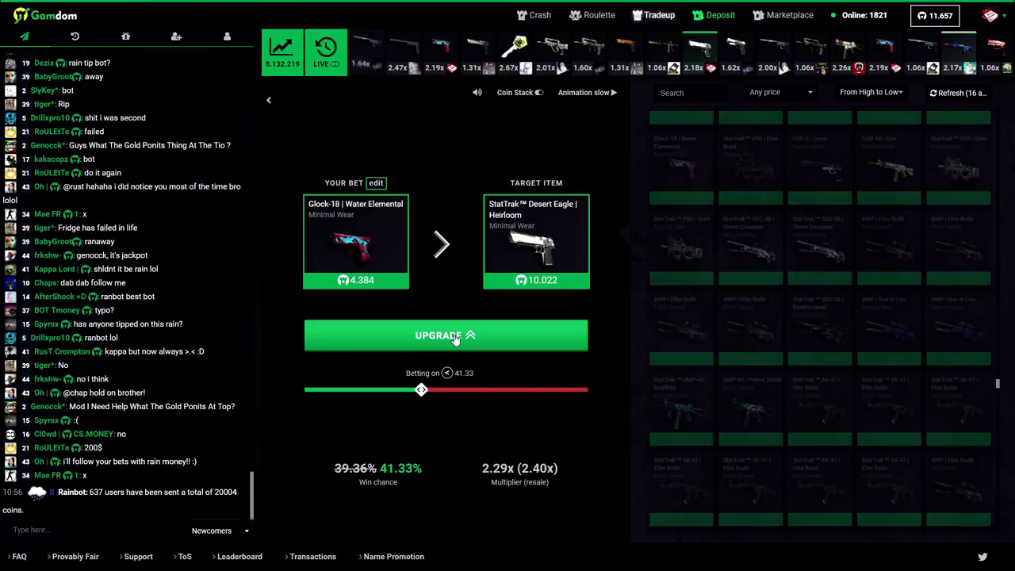
Upgrade the Glock-18 into the StatTrak Desert Eagle | Heirloom and resell it, reaching 22,180 coins.
left_click(455, 339)
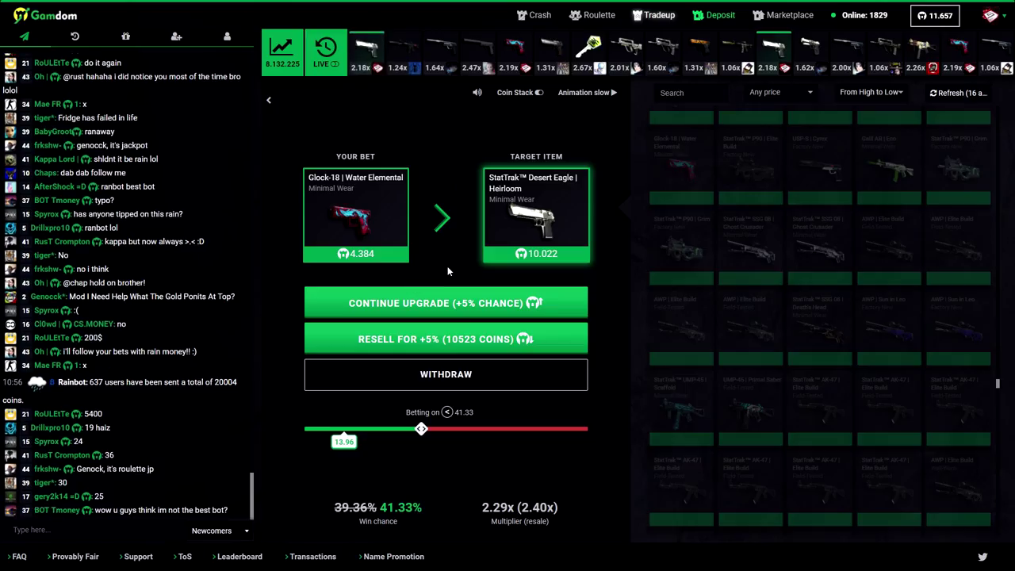
left_click(441, 300)
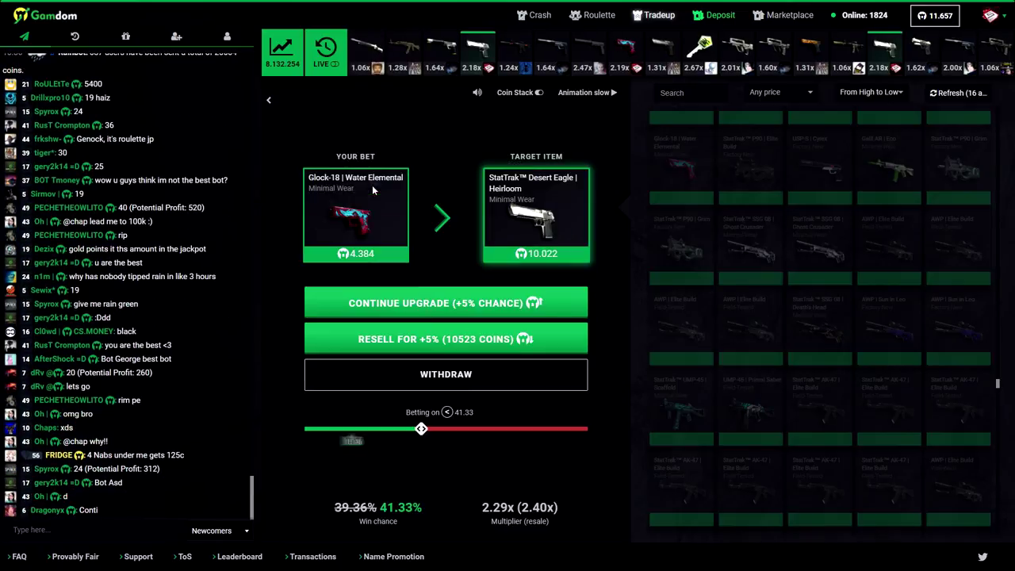
left_click(449, 339)
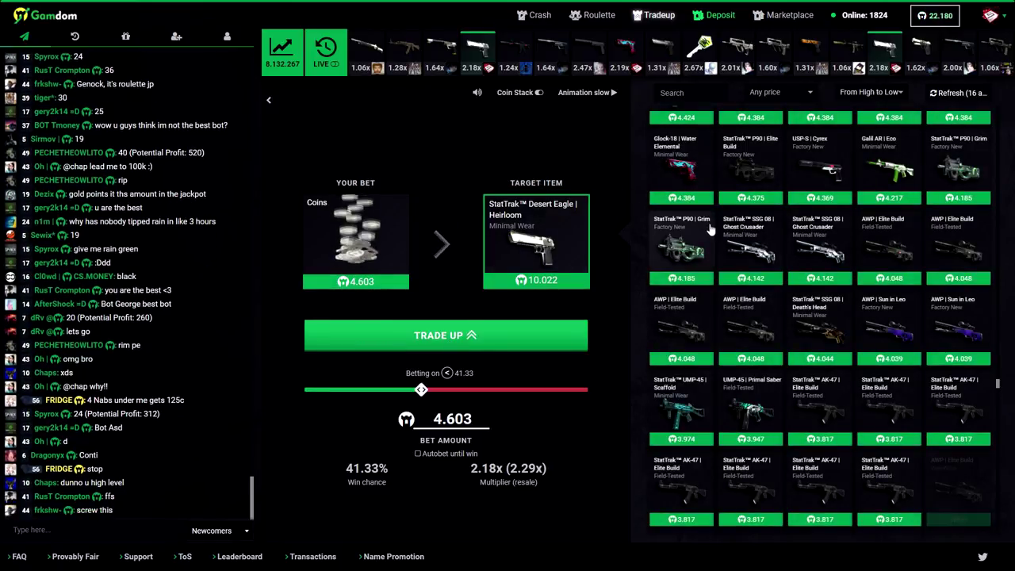
scroll(716, 231, "up", 2)
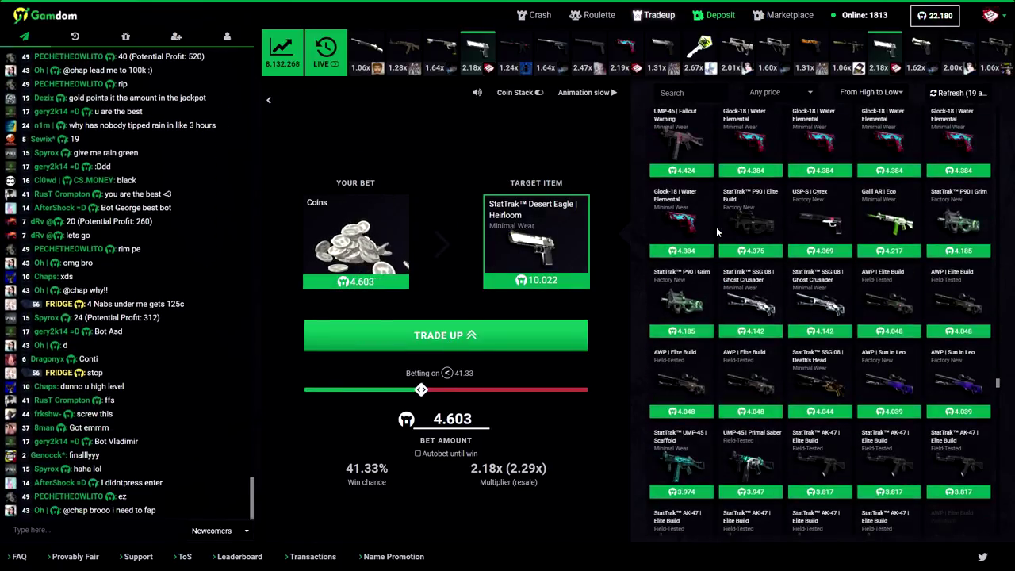
scroll(716, 231, "up", 2)
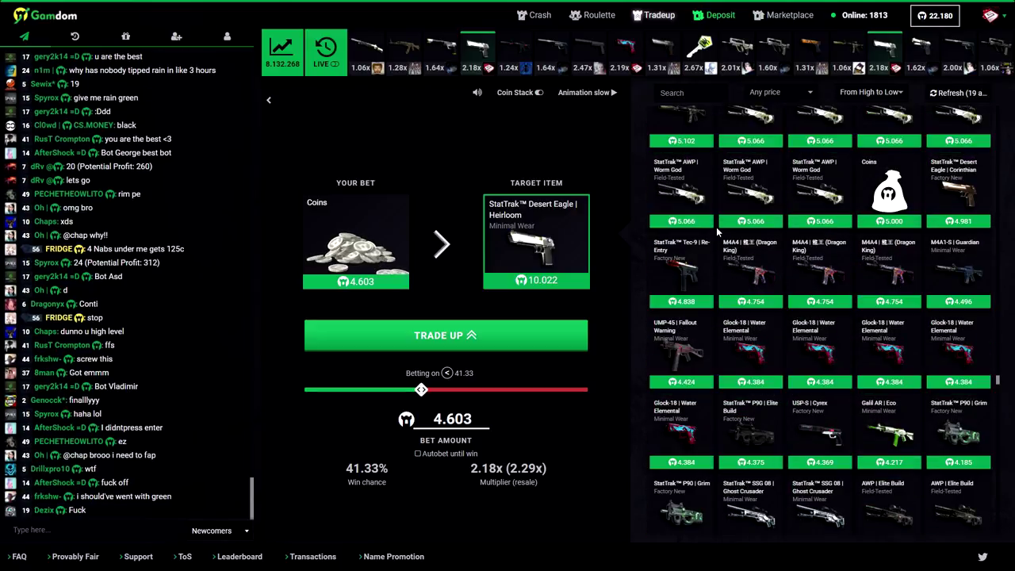
scroll(716, 230, "down", 1)
scroll(716, 231, "down", 1)
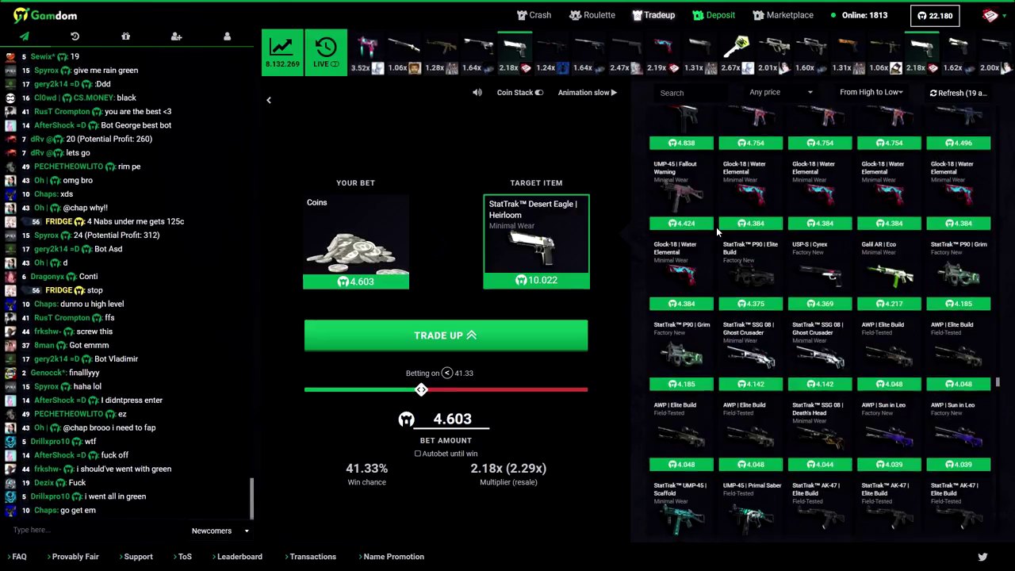
Trade up 2,000 coins for a USP-S | Cyrex, retrying three times until it wins.
left_click(834, 281)
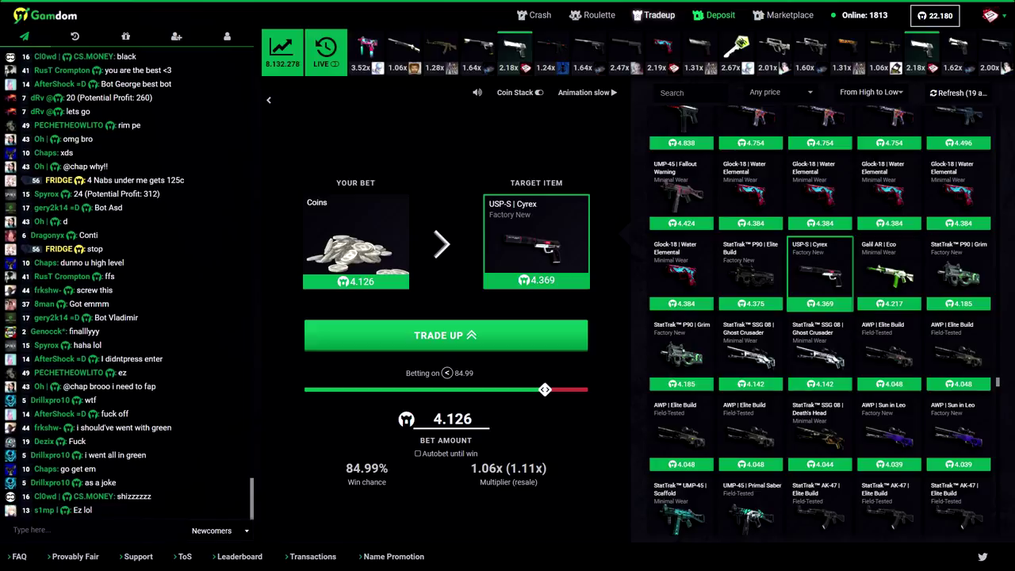
double_click(451, 419)
type("2.000")
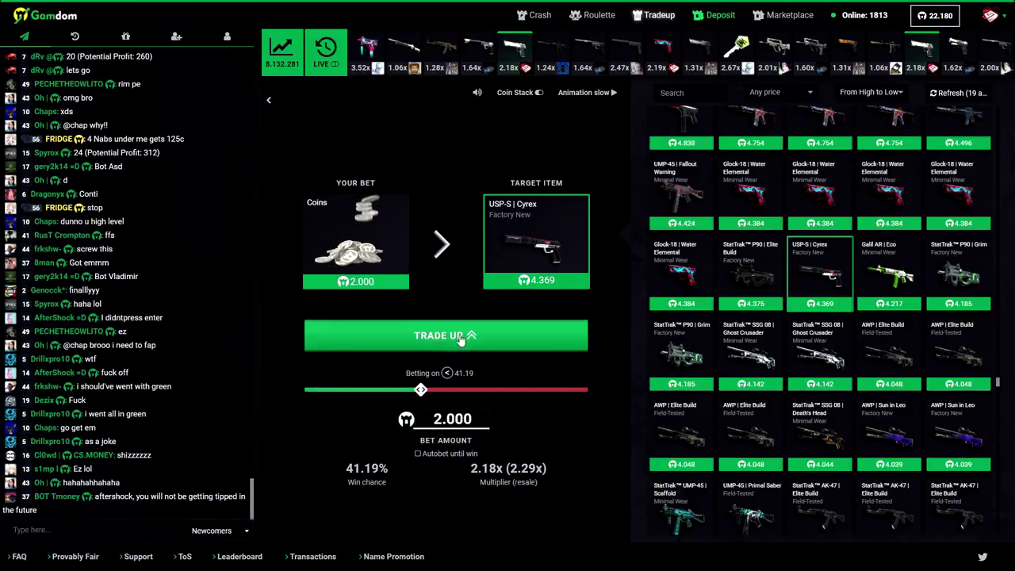
left_click(460, 337)
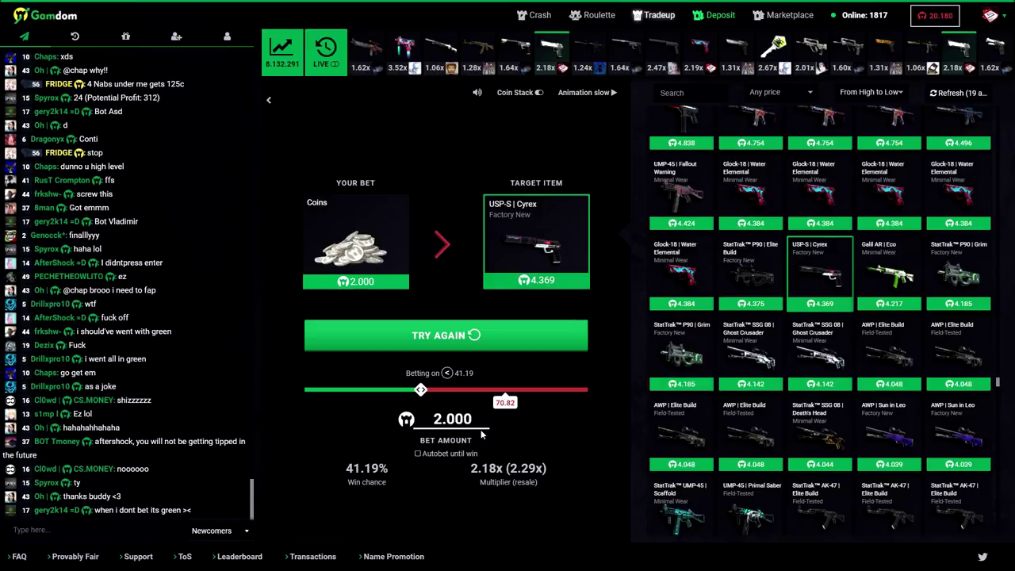
left_click(448, 340)
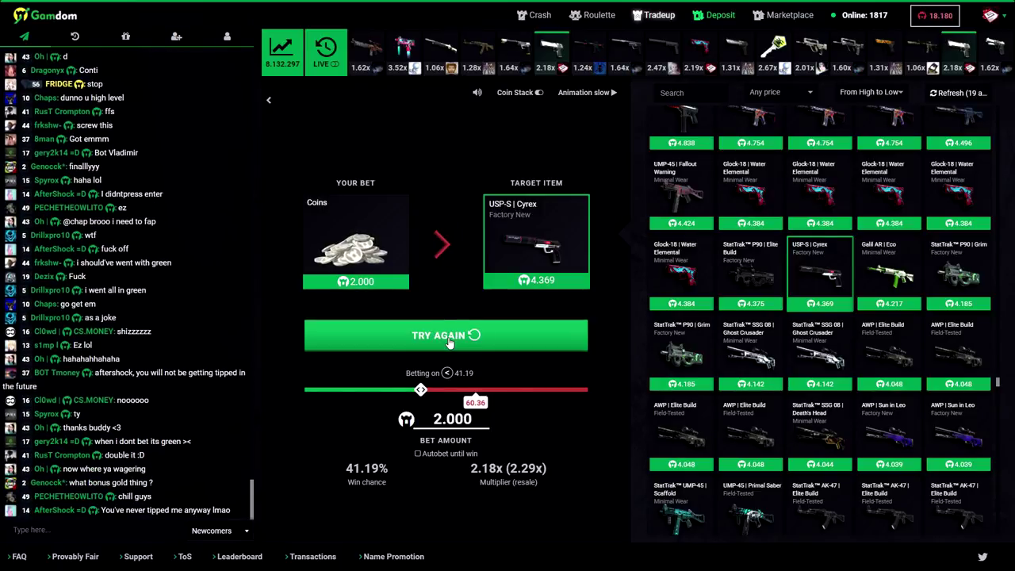
left_click(449, 339)
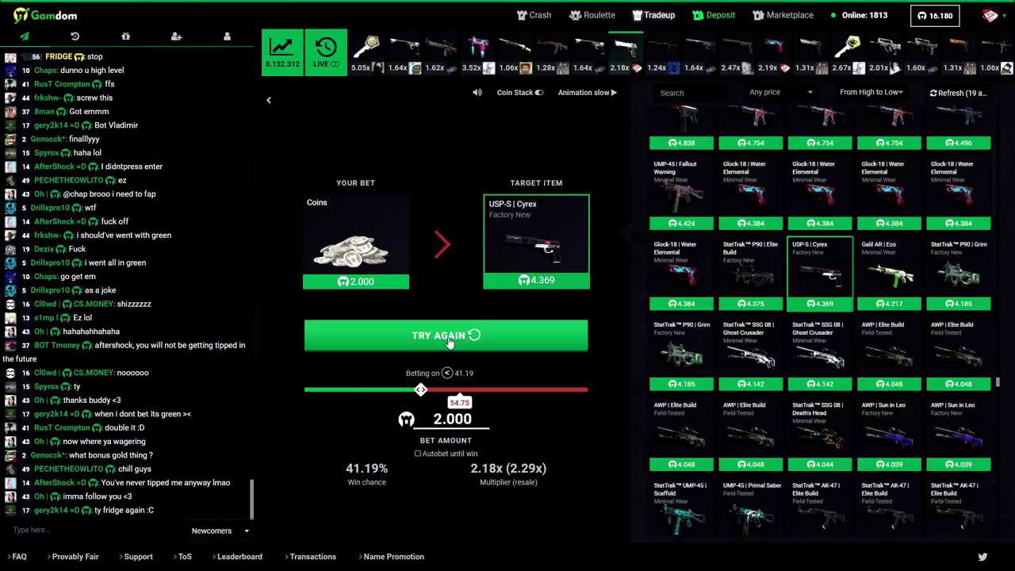
left_click(448, 339)
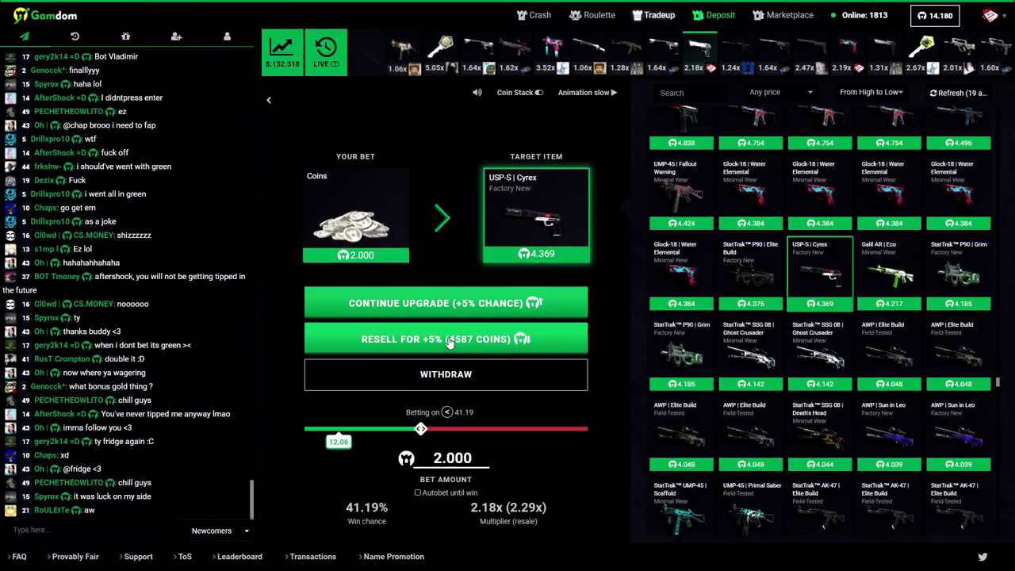
Upgrade the USP-S into the Desert Eagle | Heirloom betting under 41.19, then resell it.
left_click(478, 302)
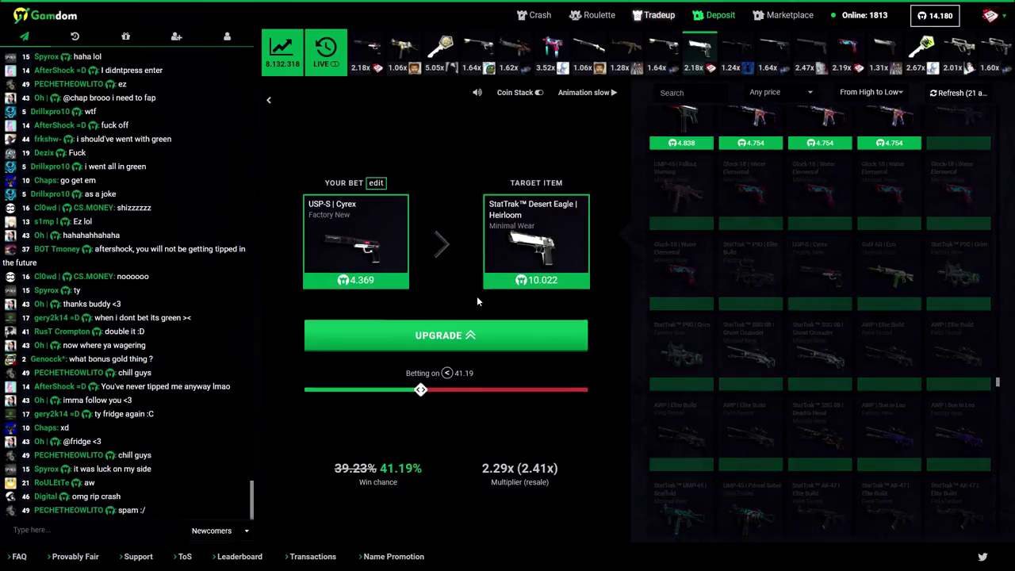
left_click(447, 374)
left_click(447, 374)
left_click(457, 347)
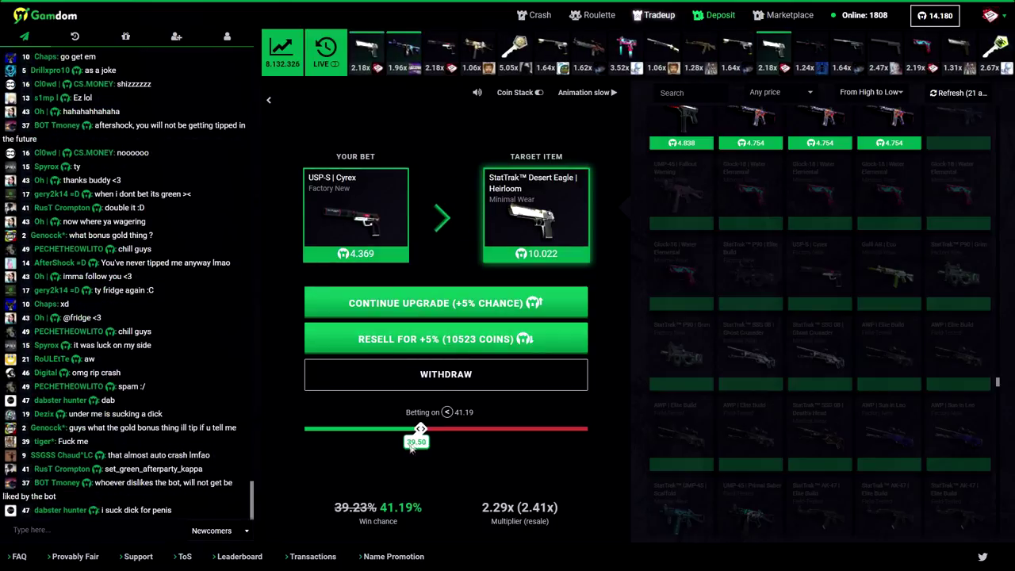
left_click(446, 344)
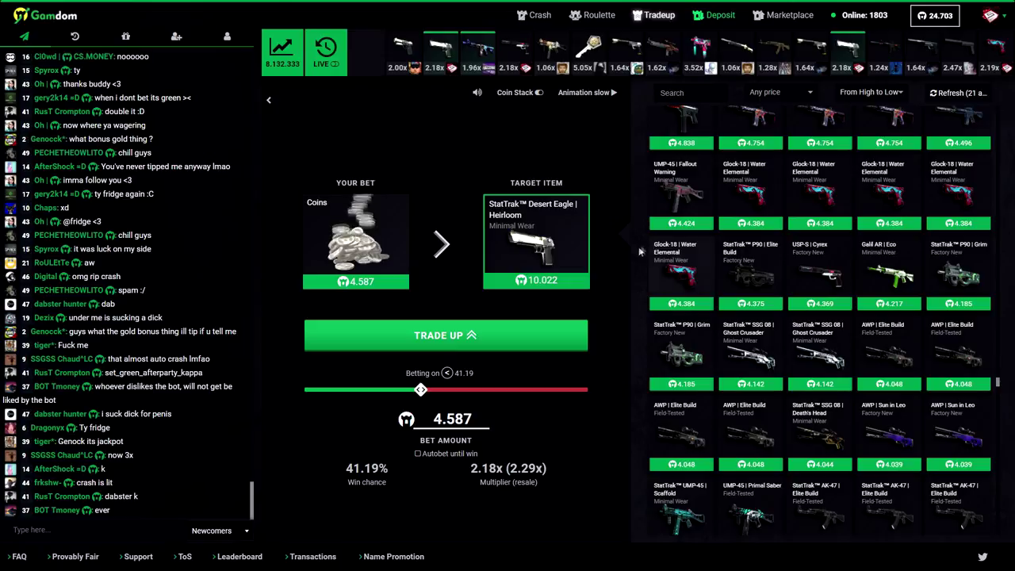
scroll(716, 251, "up", 10)
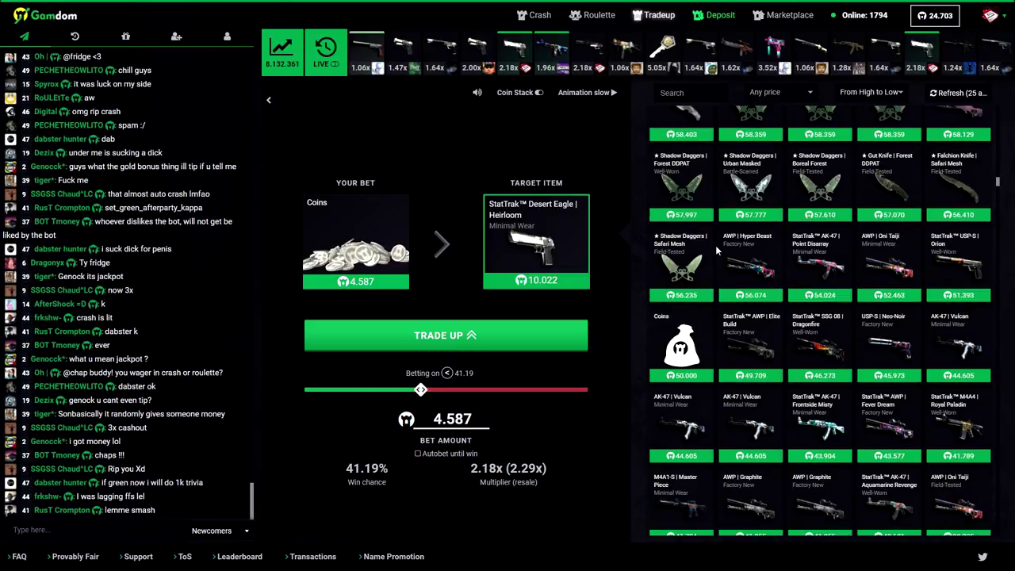
scroll(716, 250, "down", 5)
scroll(716, 250, "down", 5)
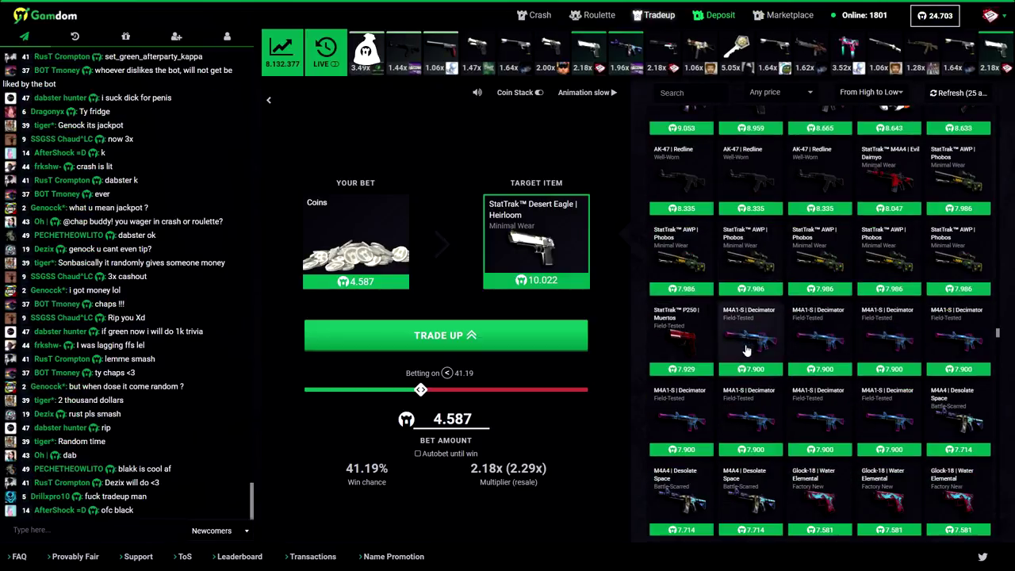
Win the M4A1-S Decimator with a 3,500-coin trade-up rolling above 60.13, then cash it in.
left_click(745, 349)
left_click_drag(474, 419, 406, 422)
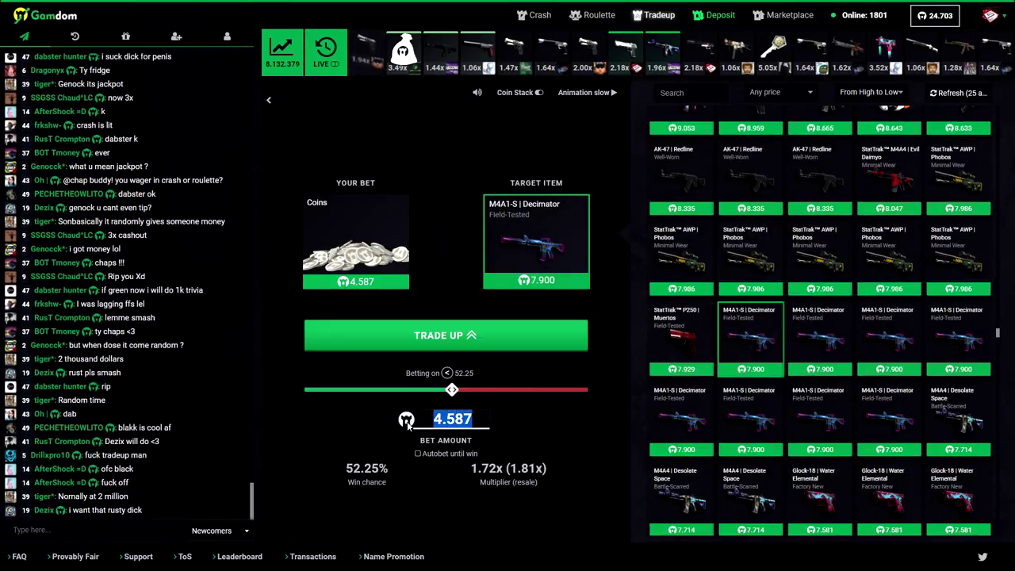
type("3.500")
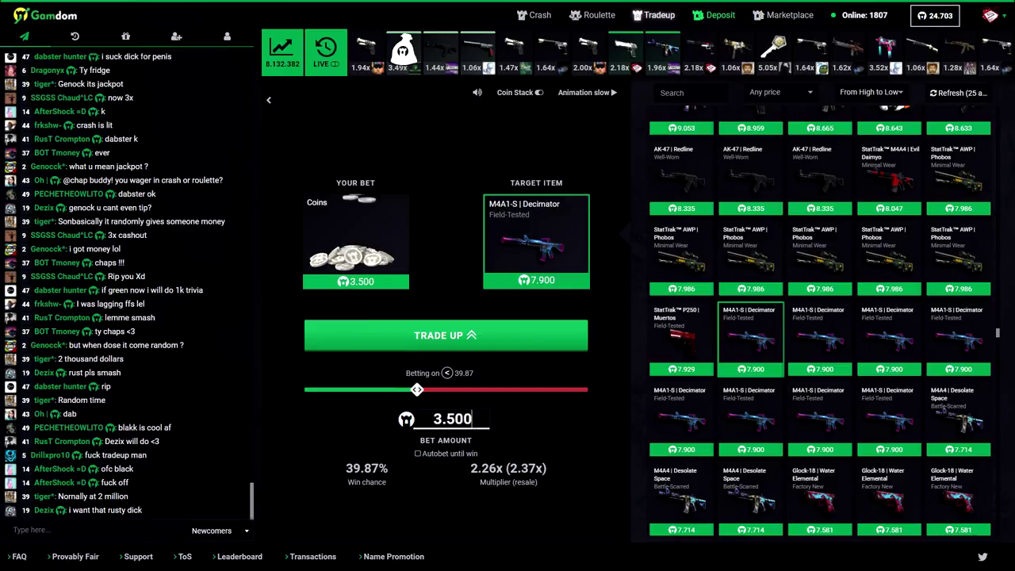
left_click(447, 373)
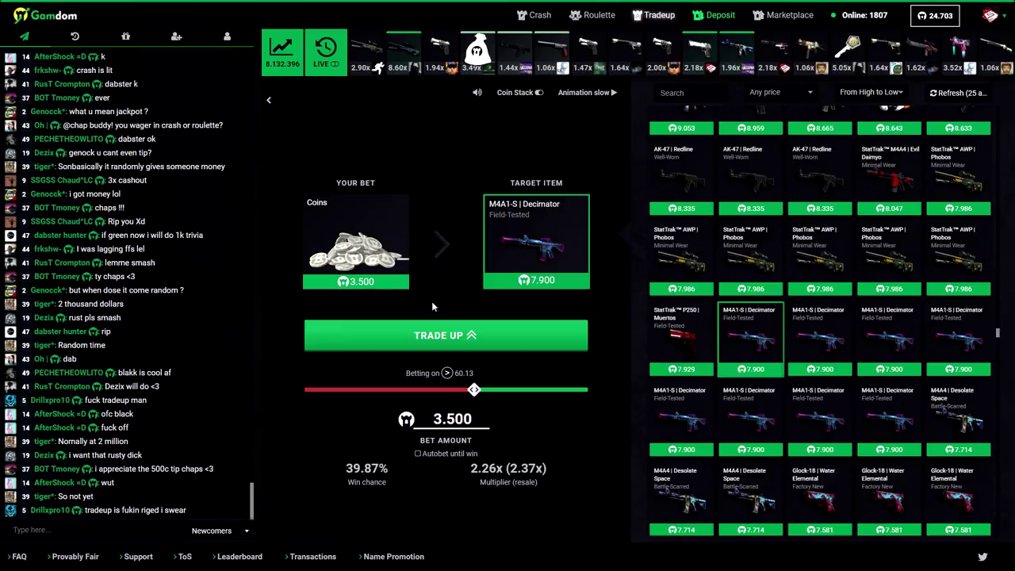
left_click(453, 345)
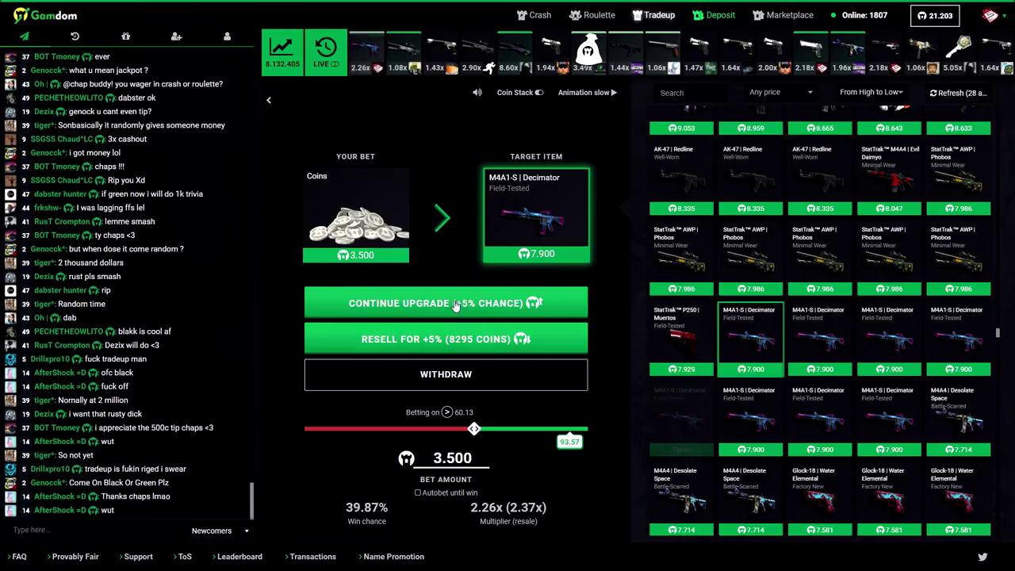
left_click(448, 303)
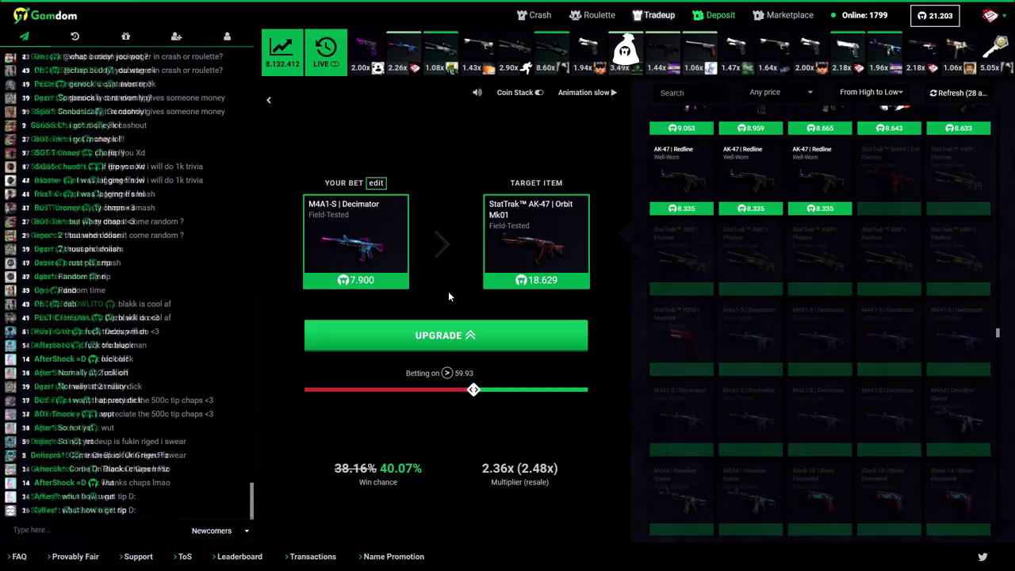
left_click(348, 243)
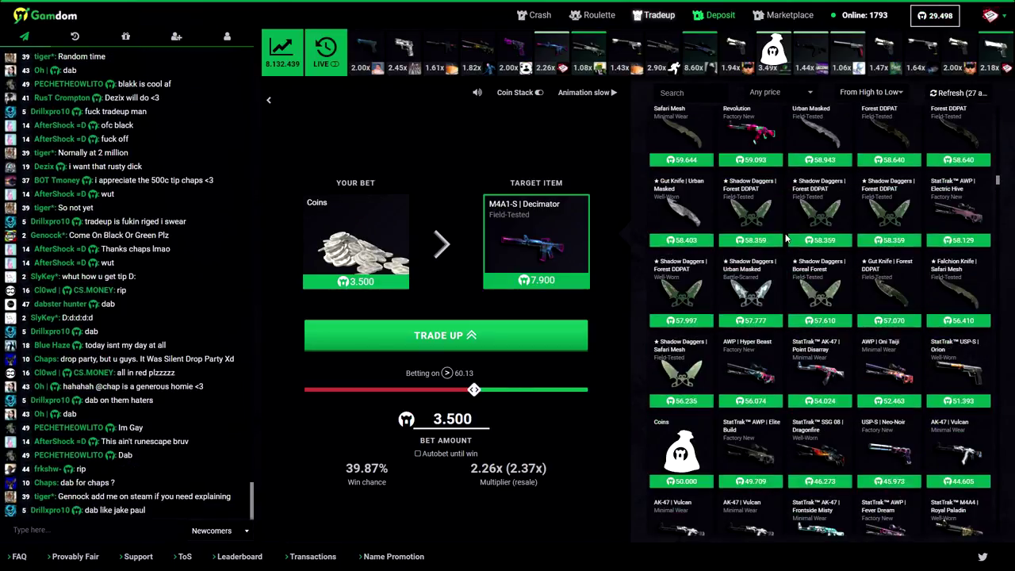
Target the Shadow Daggers Safari Mesh knife and clear the old bet amount.
left_click(681, 368)
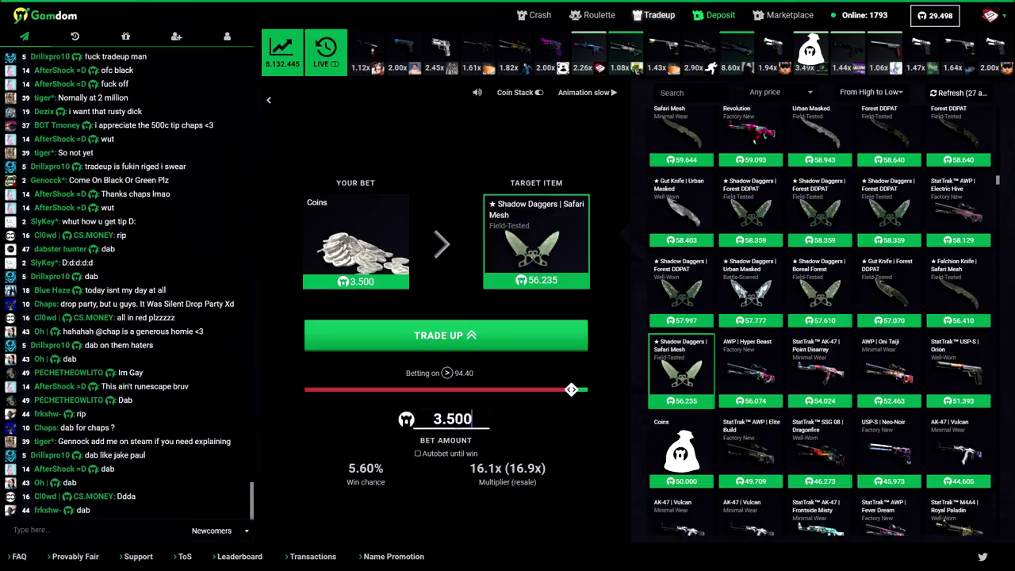
key("BackSpace")
key("BackSpace")
key("BackSpace")
type("29")
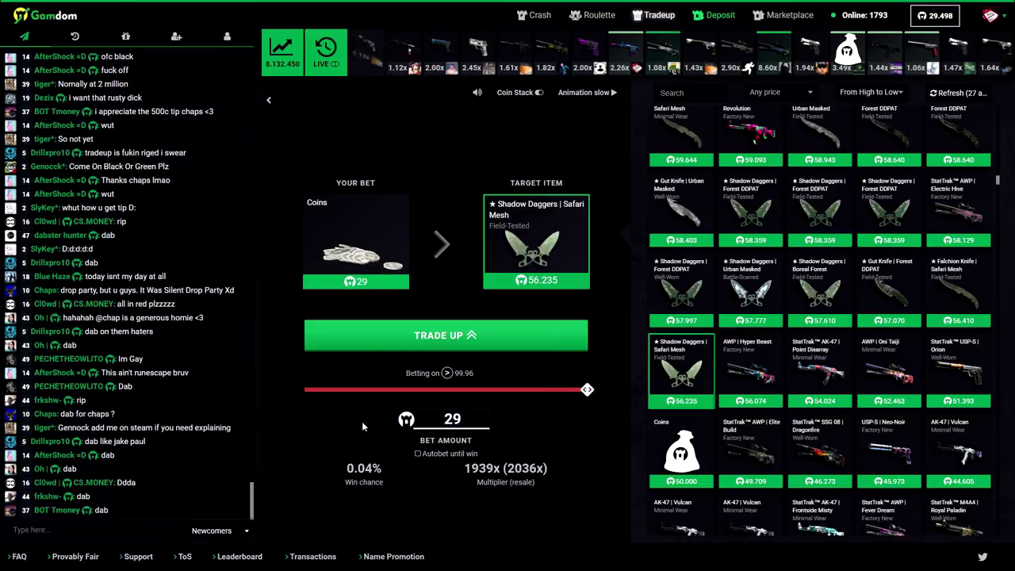
type(".498")
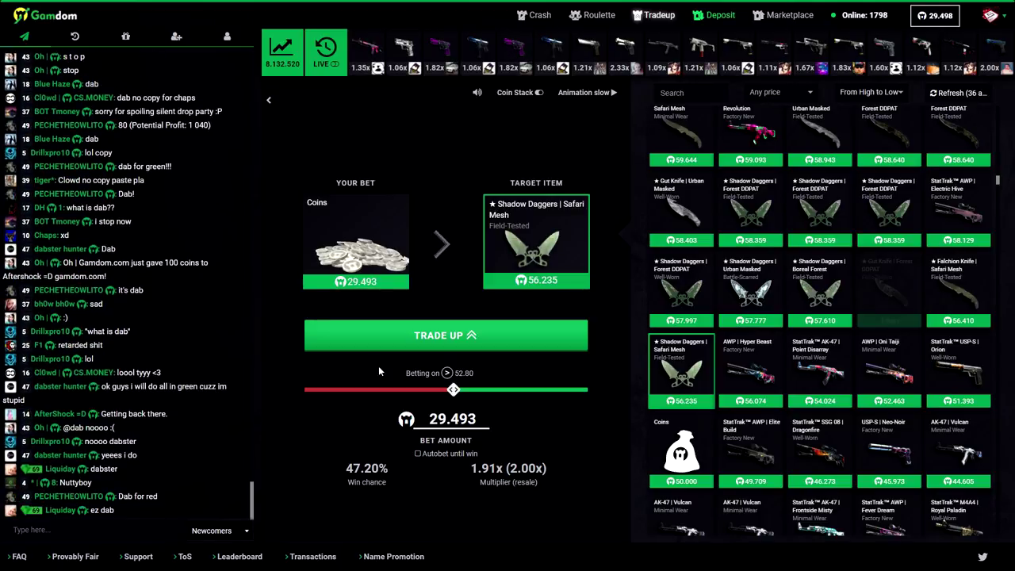
Win the 29,493-coin all-in knife trade-up, withdraw it to Steam, and open the trade offer.
left_click(436, 338)
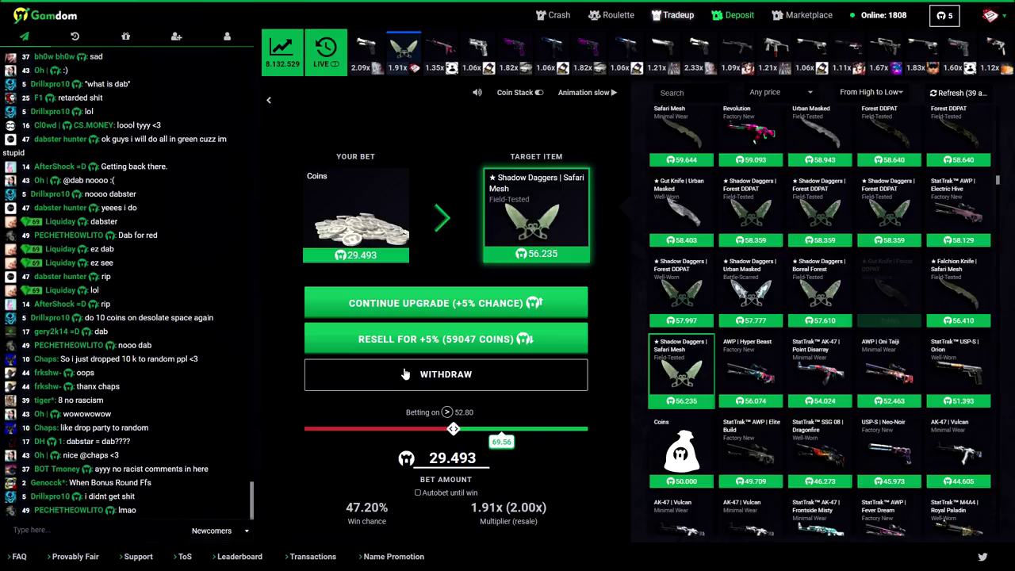
left_click(450, 386)
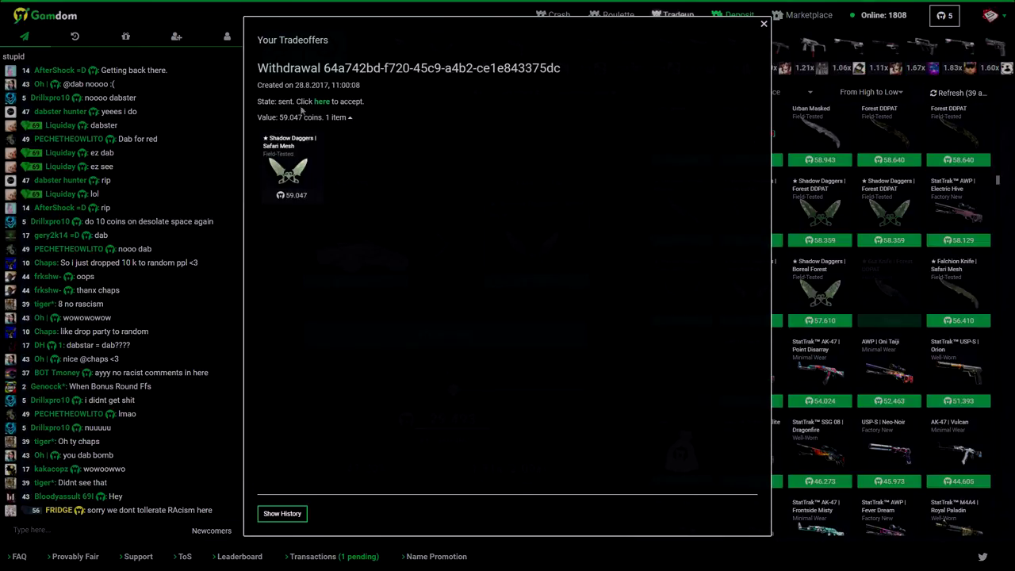
left_click(322, 102)
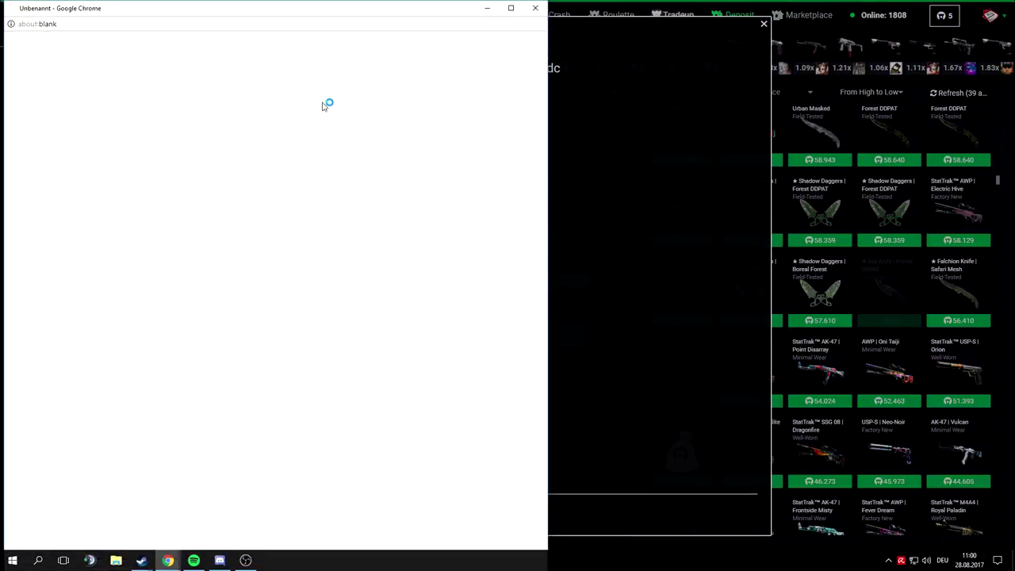
View the Steam trade offer full screen and tick 'Handelsinhalte bestätigen'.
key("F11")
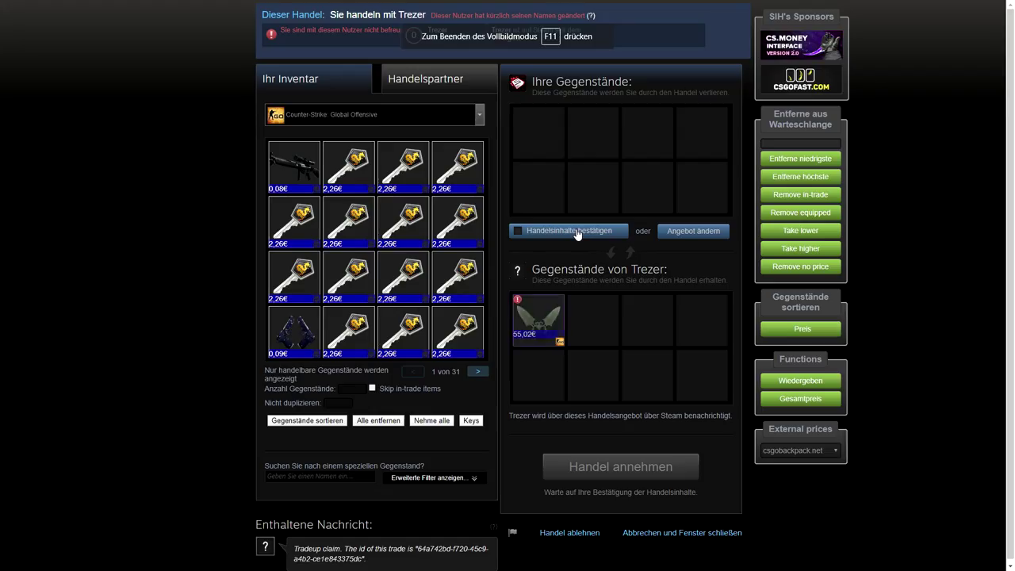
left_click(577, 233)
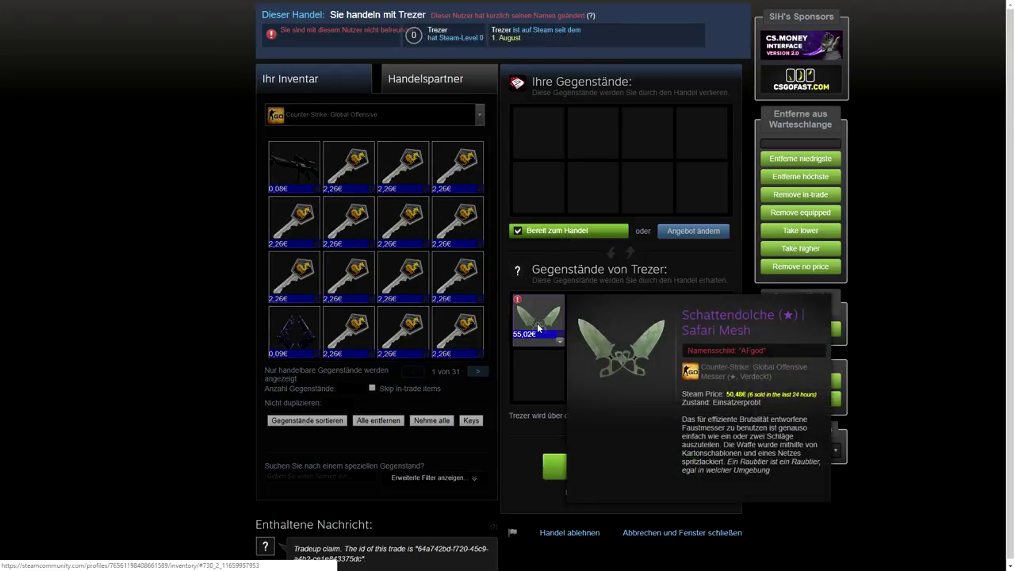